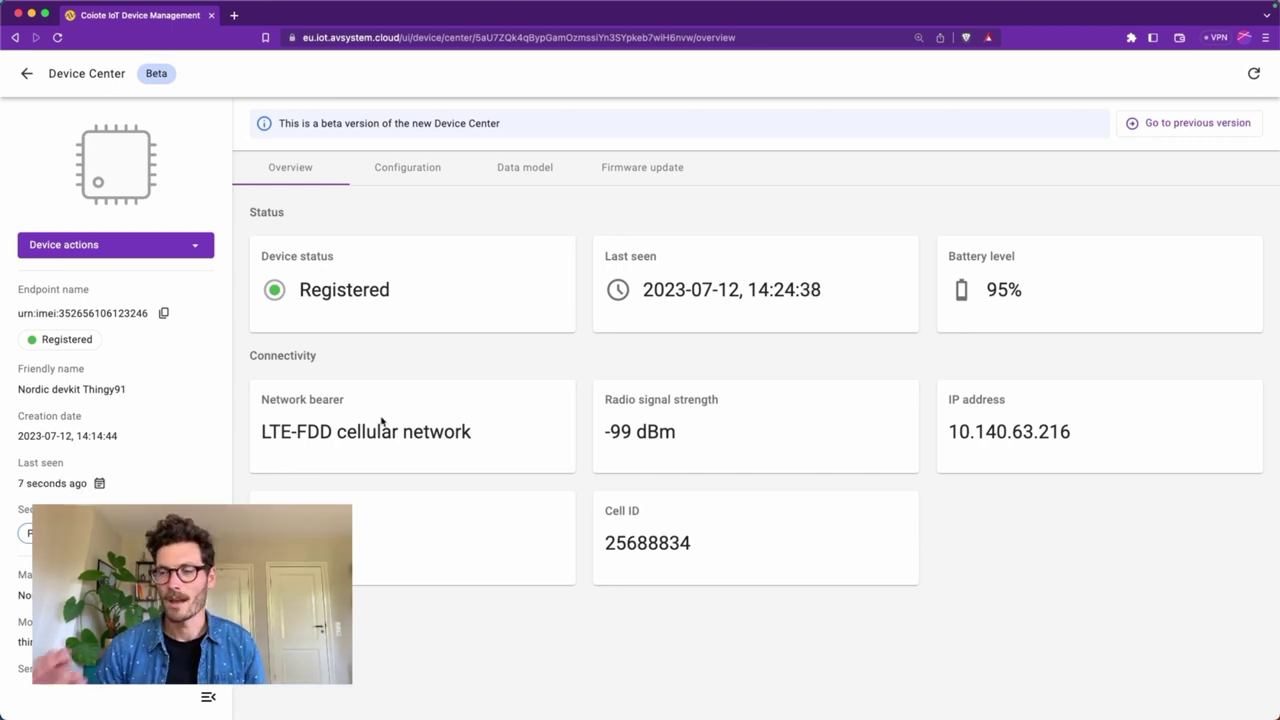
Open the Firmware Update object in the device's data model and read the State resource's description, especially value 0
left_click(530, 168)
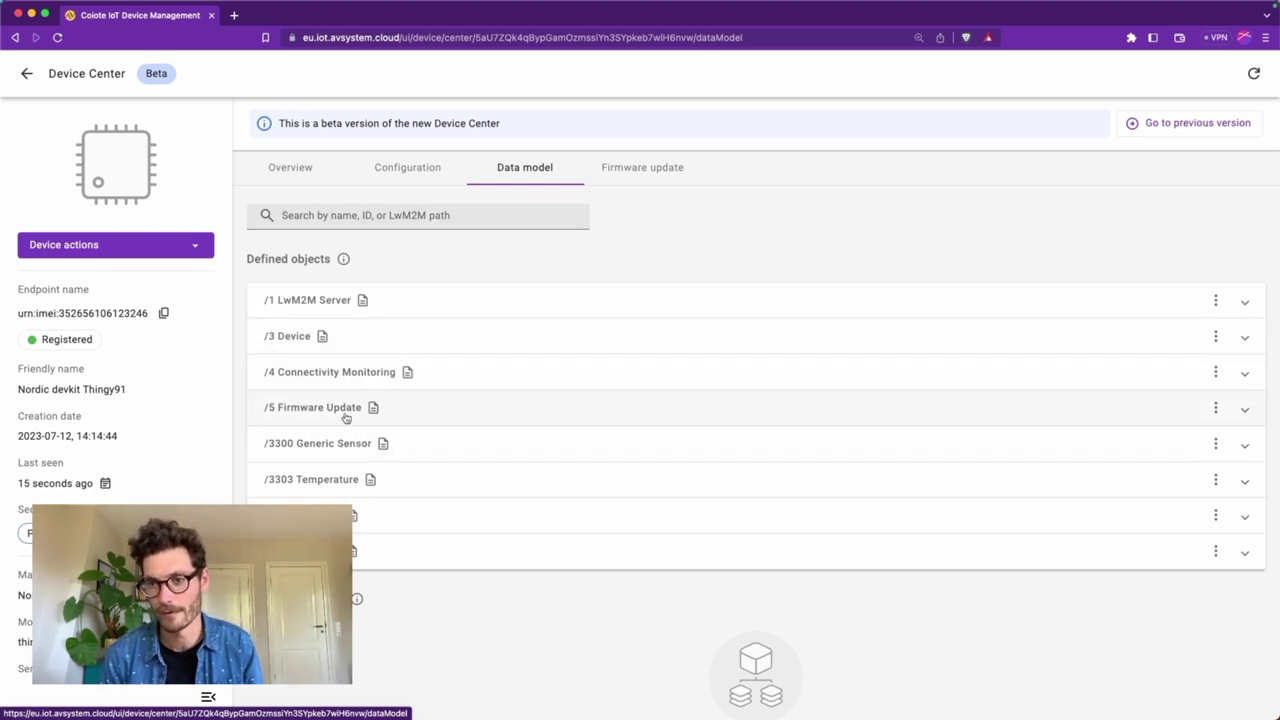
left_click(448, 409)
scroll(448, 410, "down", 1)
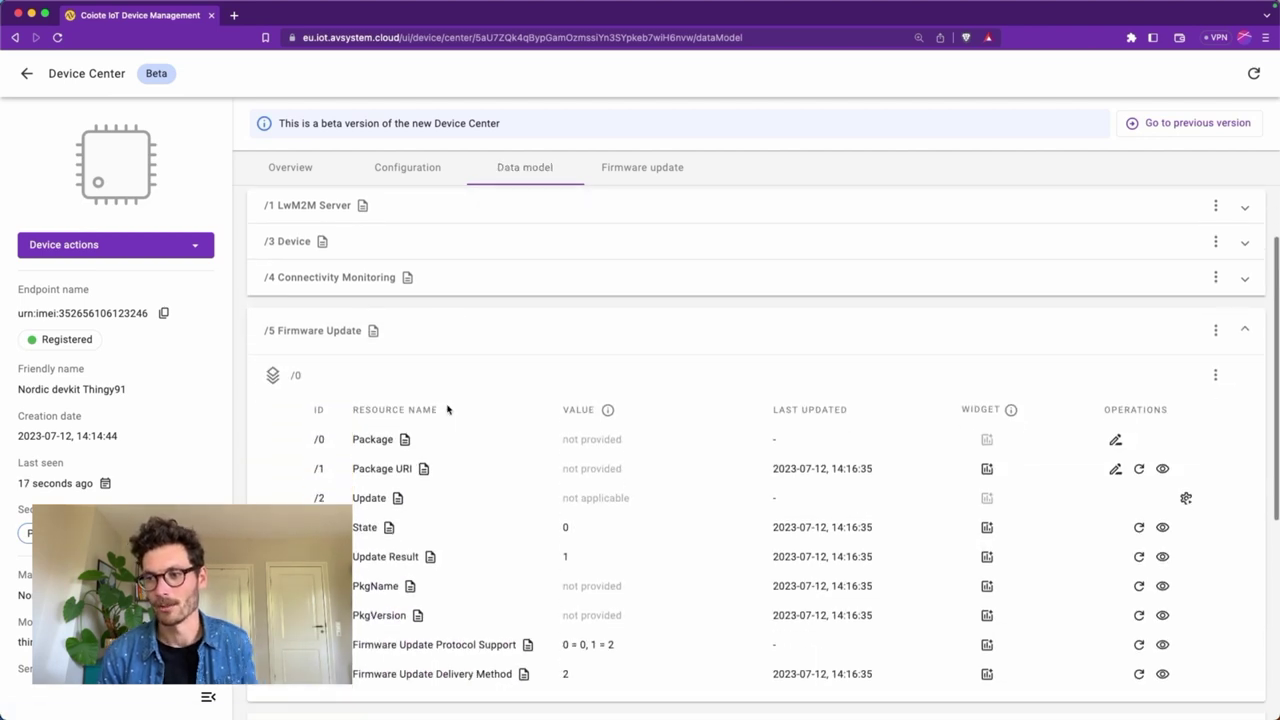
scroll(450, 470, "down", 2)
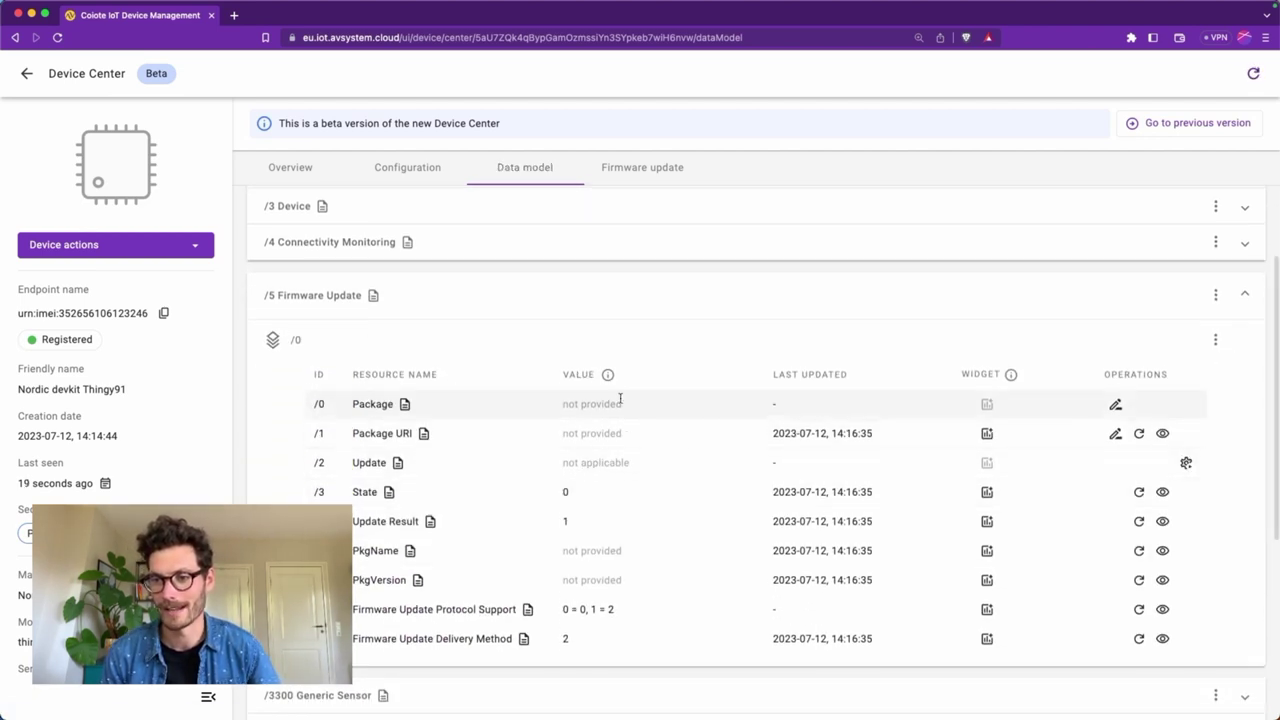
left_click(389, 493)
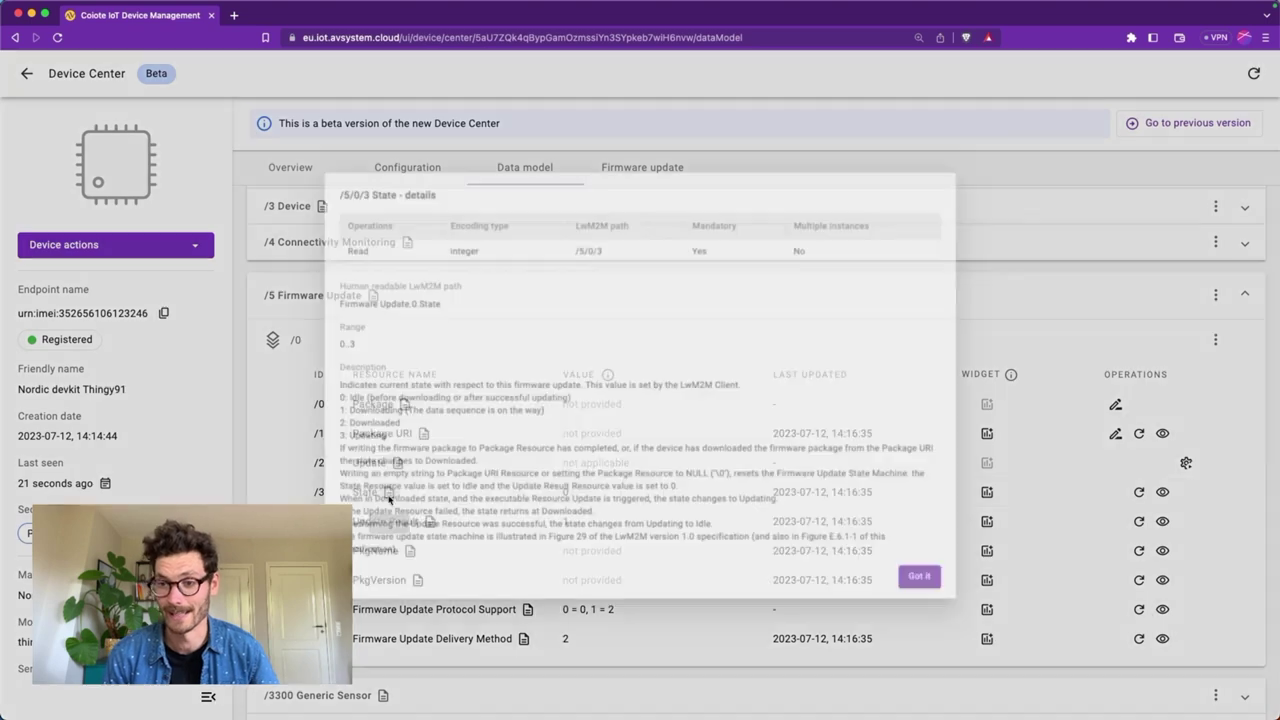
left_click_drag(292, 399, 320, 399)
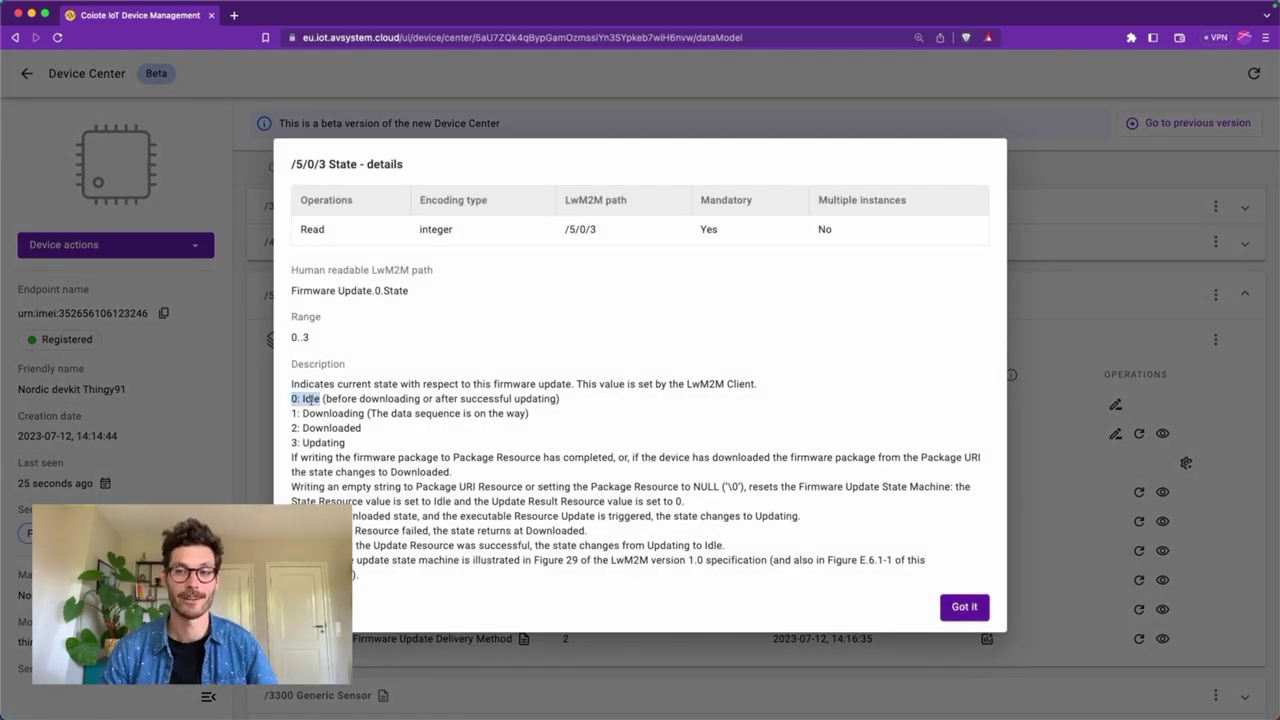
left_click_drag(326, 399, 518, 399)
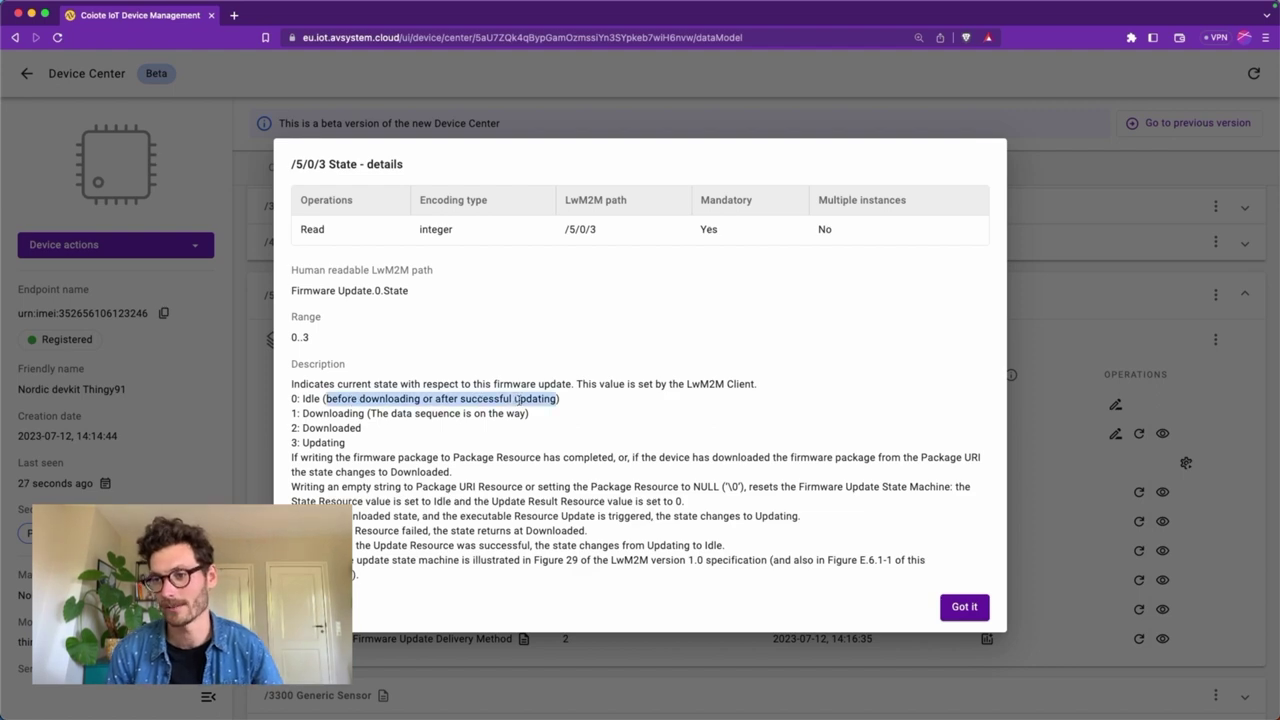
left_click(518, 399)
left_click(964, 607)
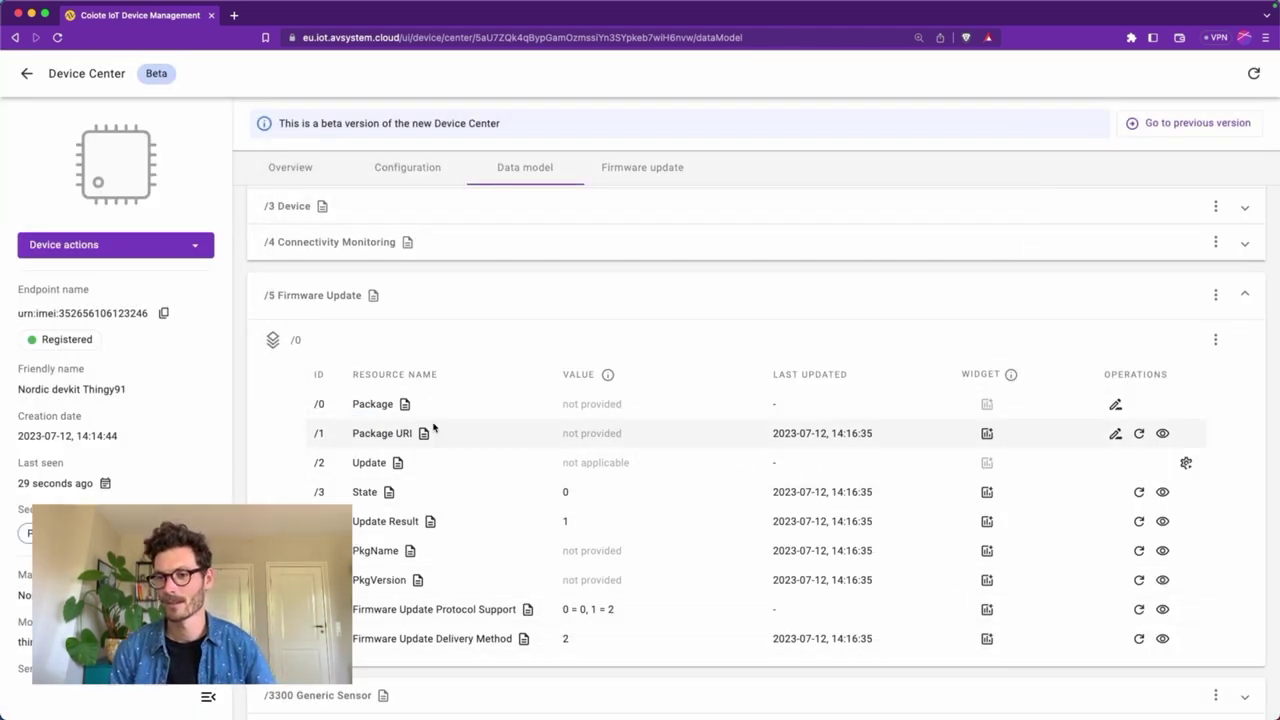
Read the Update Result resource's description and collapse the Firmware Update object
left_click(432, 522)
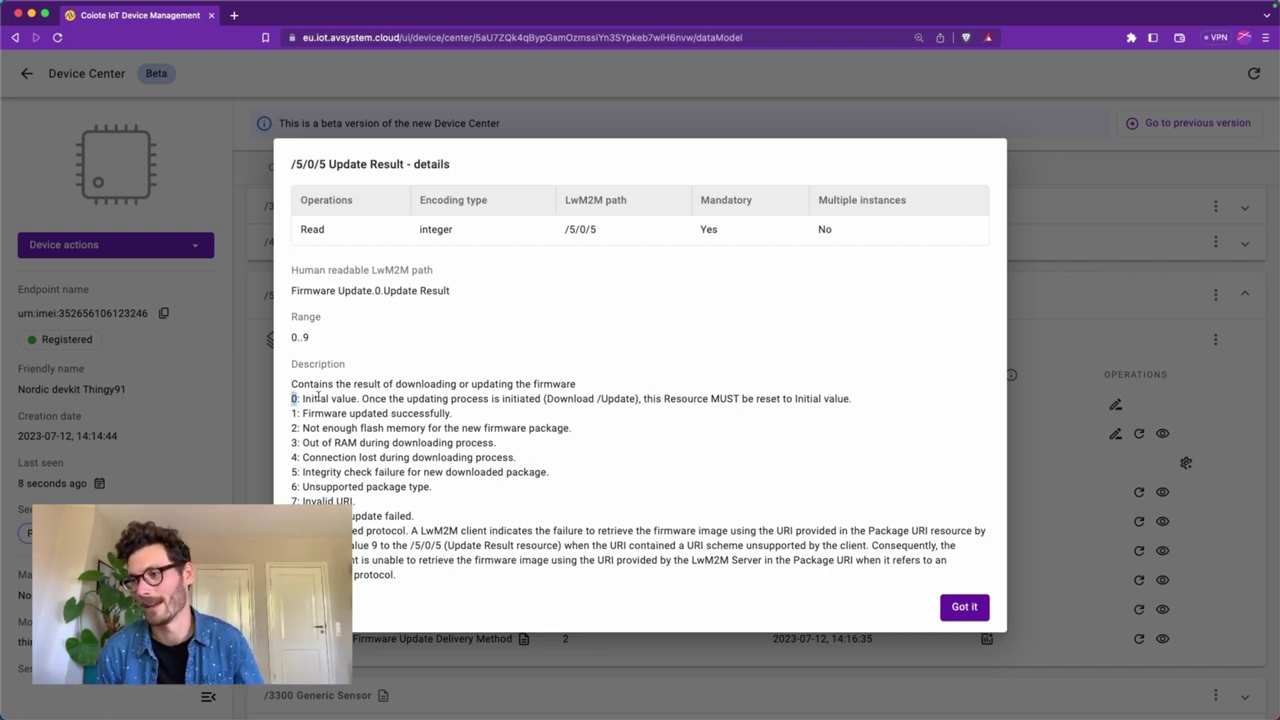
left_click(962, 607)
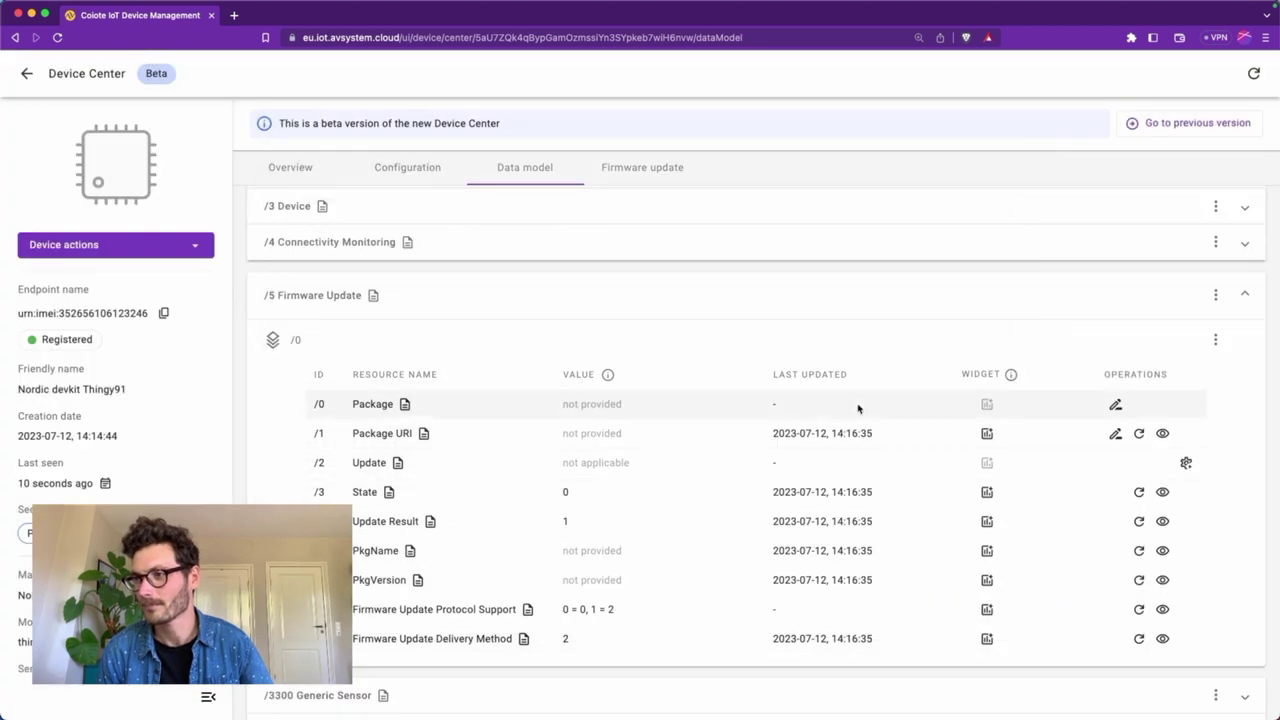
left_click(752, 308)
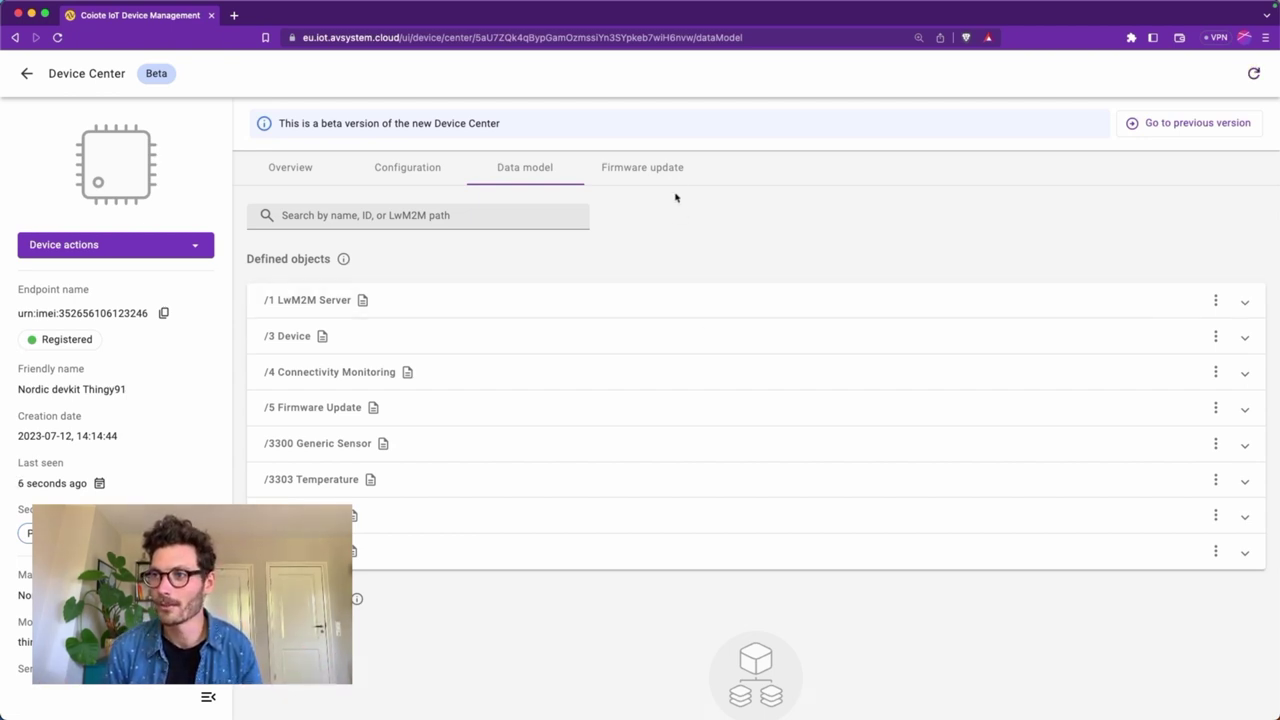
Start a new Basic Firmware Update for the device
scroll(589, 455, "down", 2)
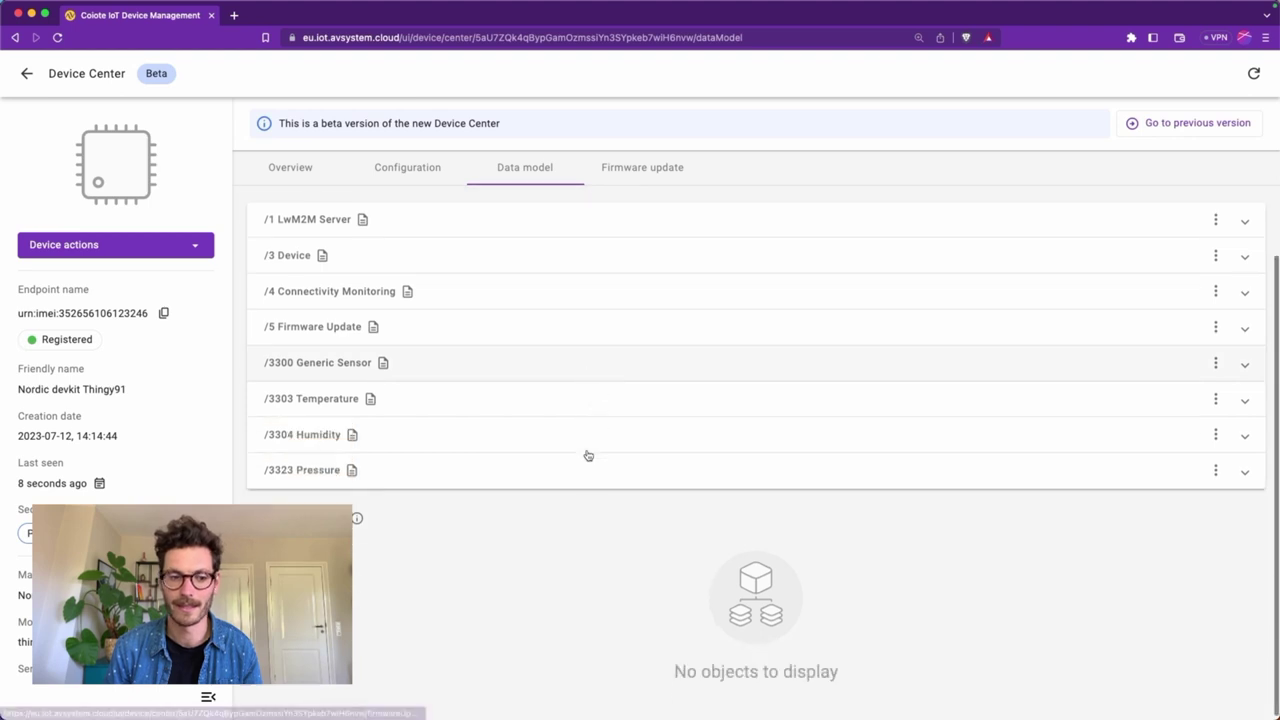
scroll(589, 455, "up", 2)
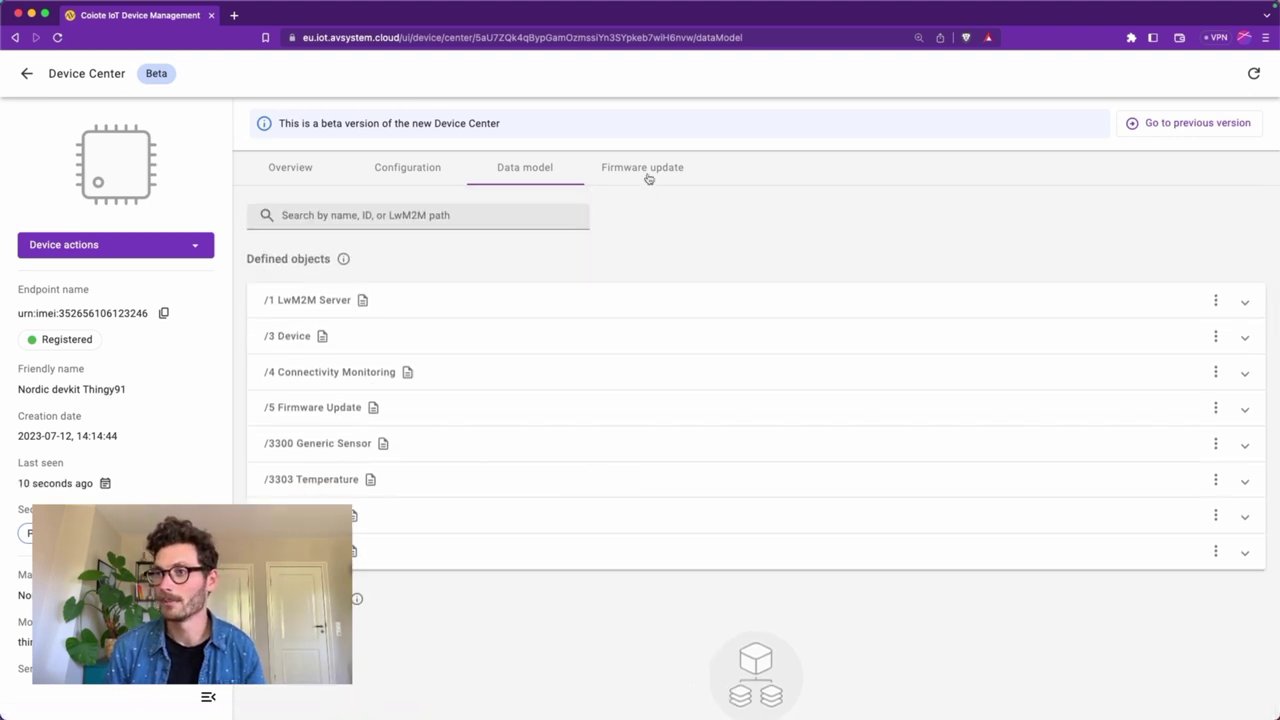
left_click(645, 170)
left_click(1212, 222)
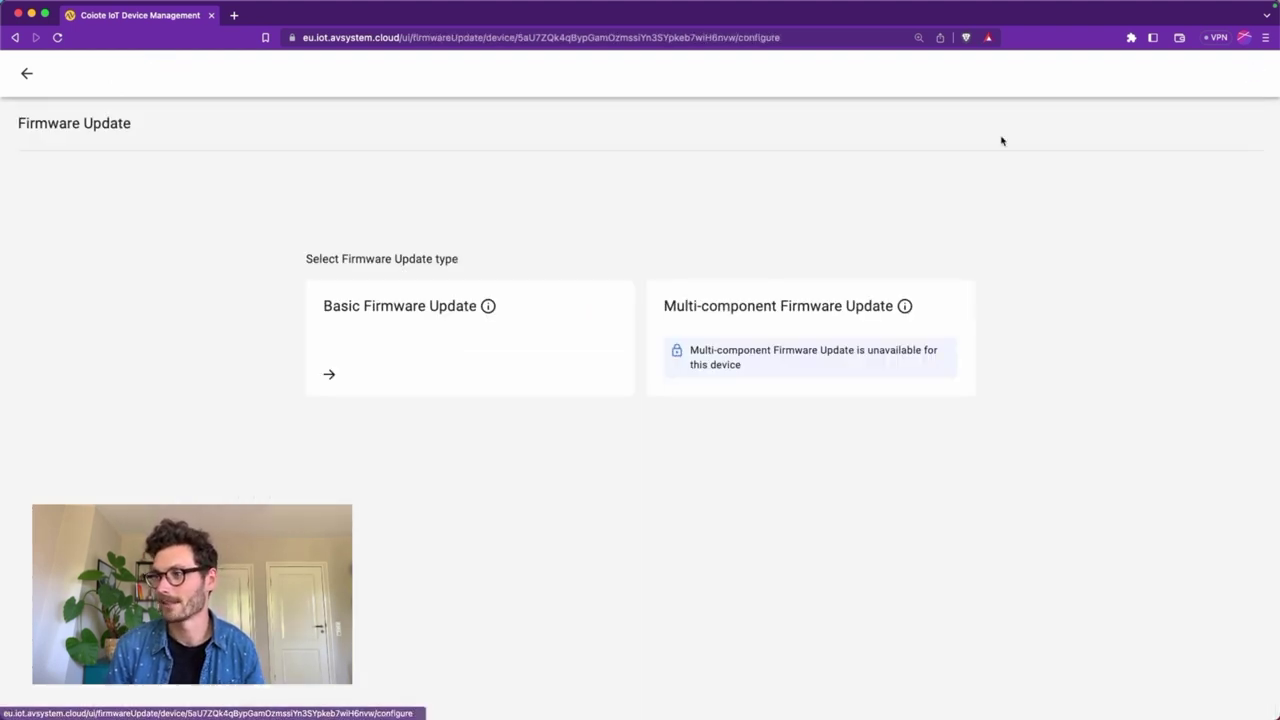
left_click(551, 332)
Choose app_update.bin from the zephyr build folder as the new firmware image to upload
left_click(112, 295)
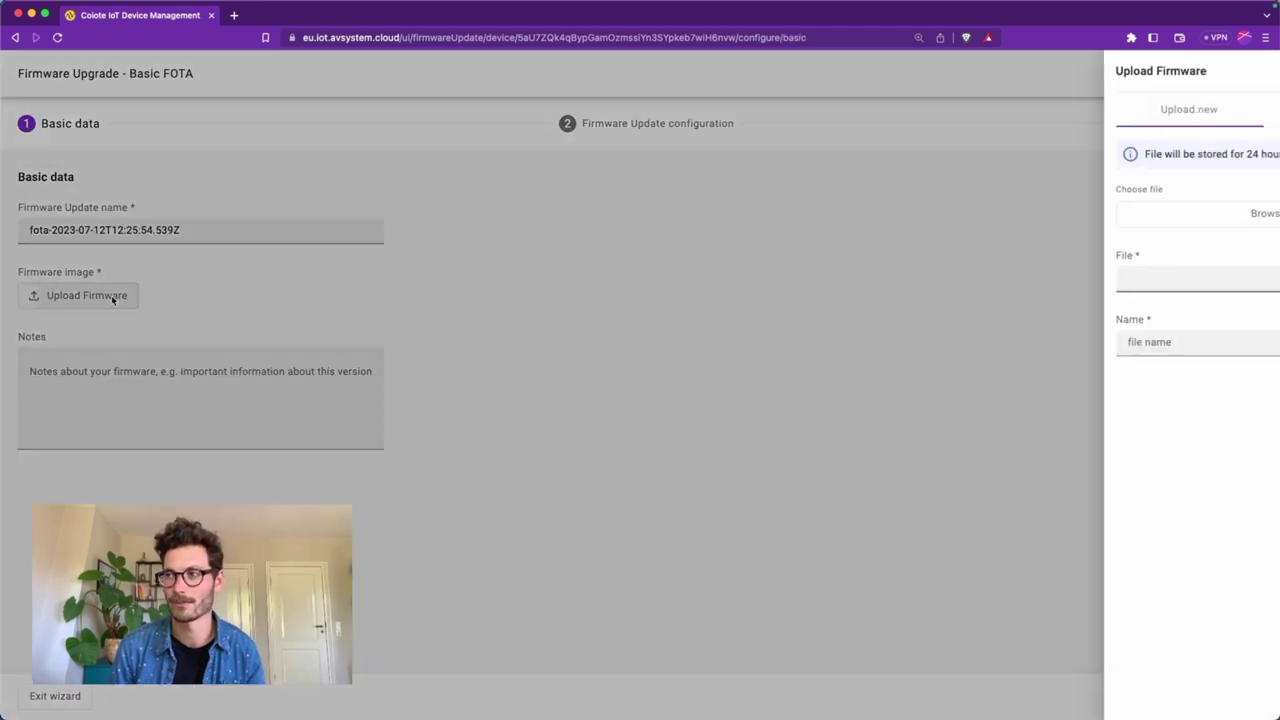
left_click(1118, 217)
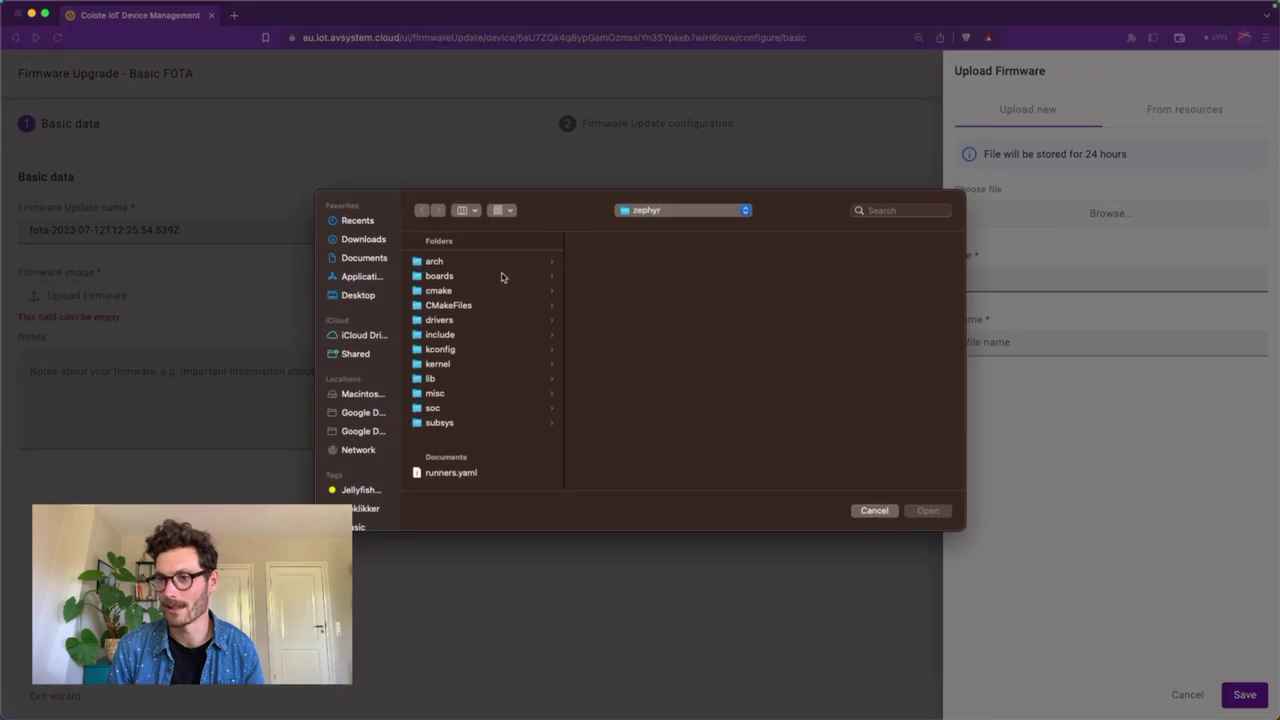
left_click(674, 211)
left_click(673, 217)
scroll(480, 340, "down", 5)
scroll(477, 385, "down", 3)
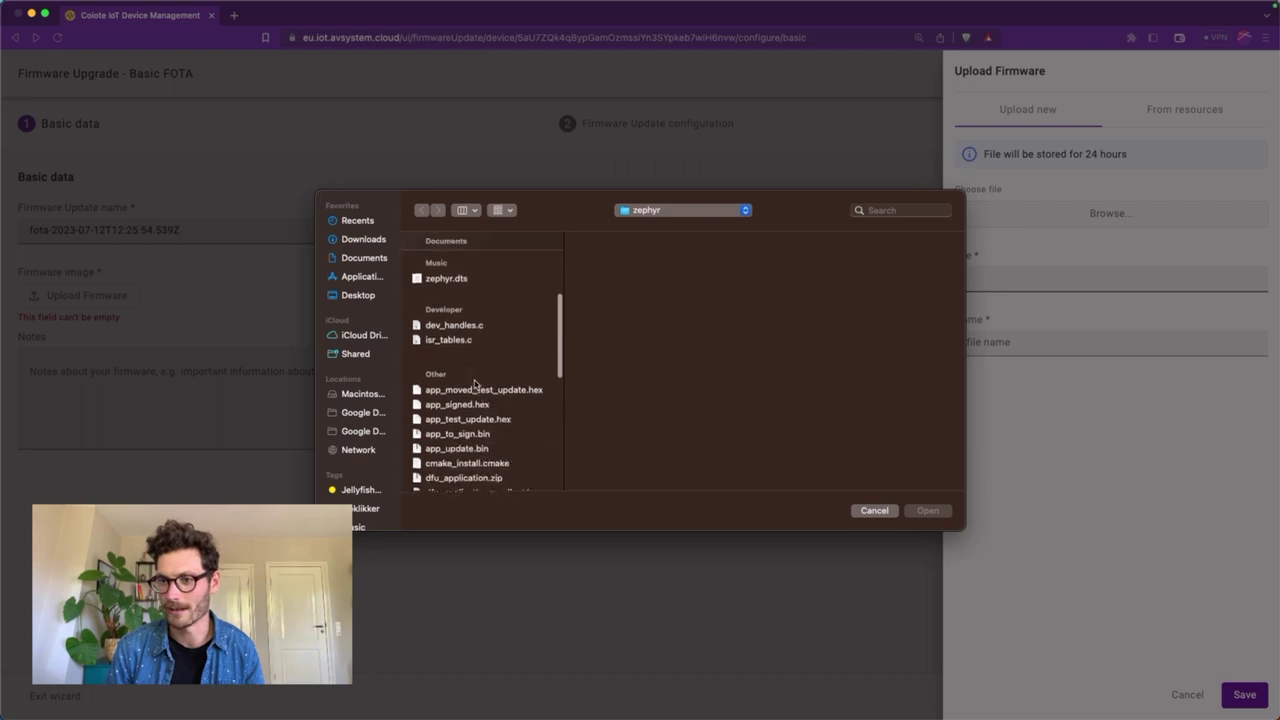
left_click(442, 445)
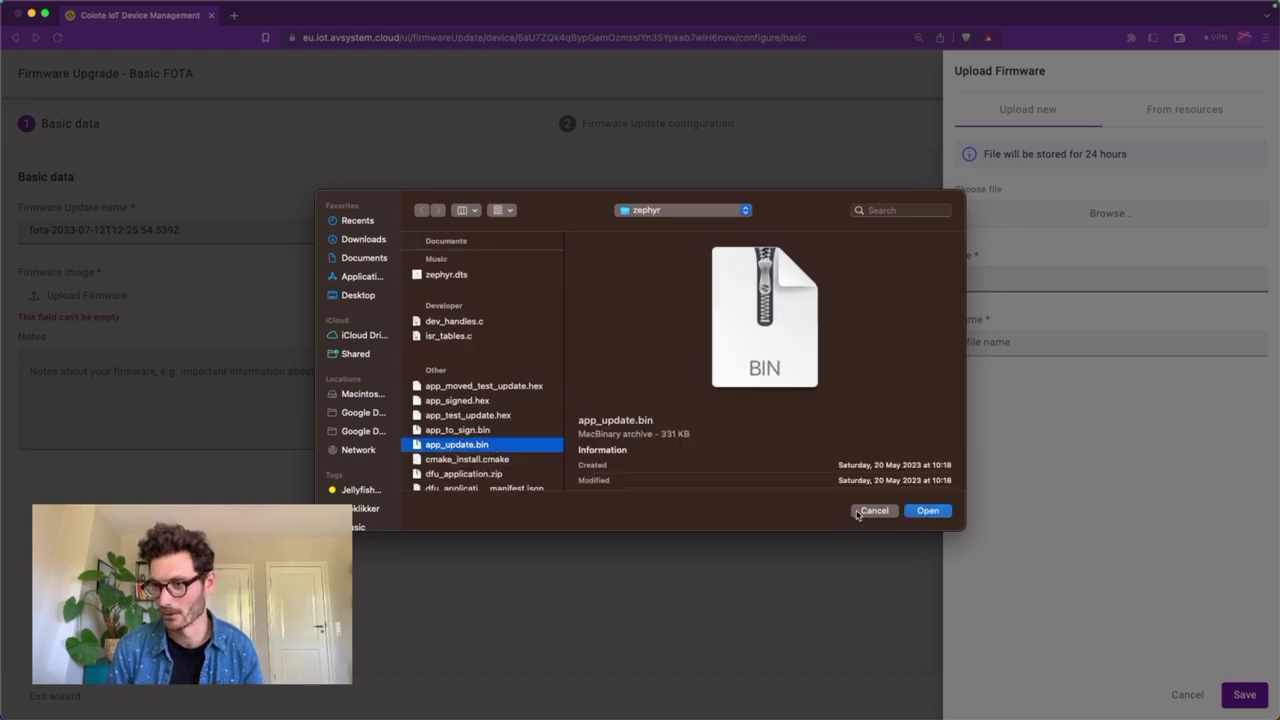
left_click(928, 511)
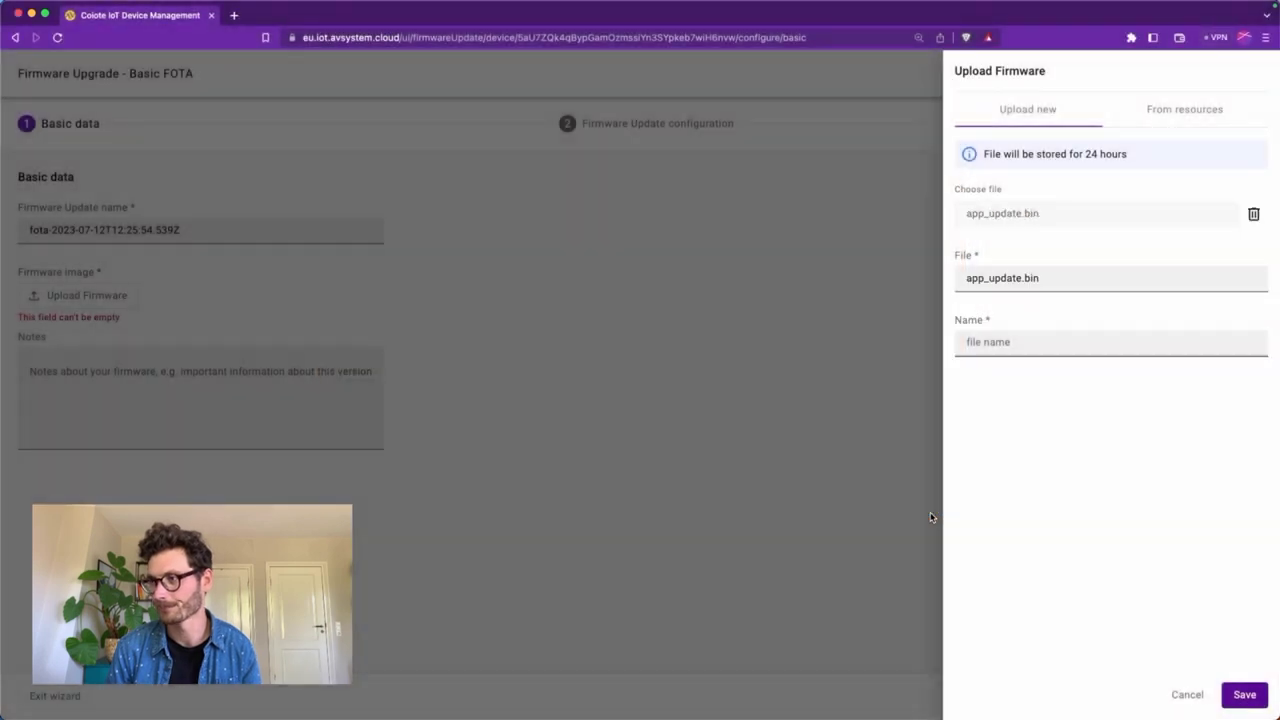
Name the firmware image "adding accelerometer object", save it and proceed to the firmware update configuration
left_click(983, 339)
type("adding accelerometer")
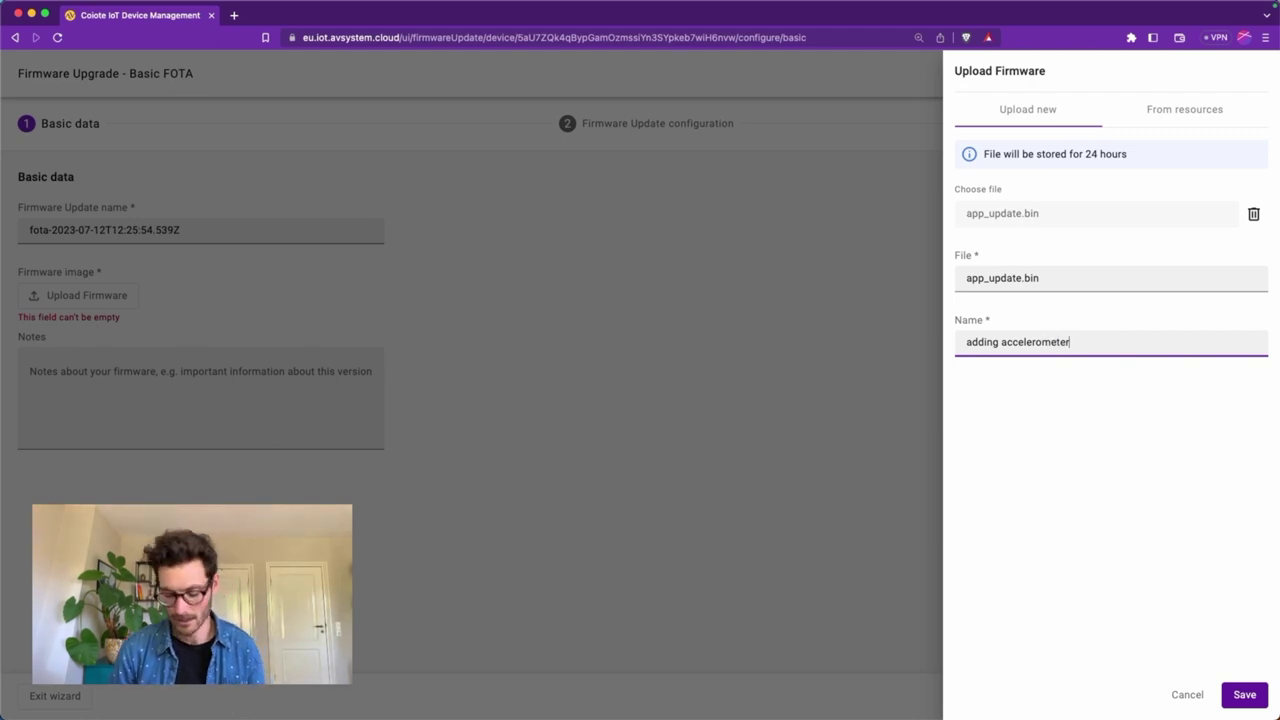
type(" object")
left_click(1244, 694)
left_click(1149, 697)
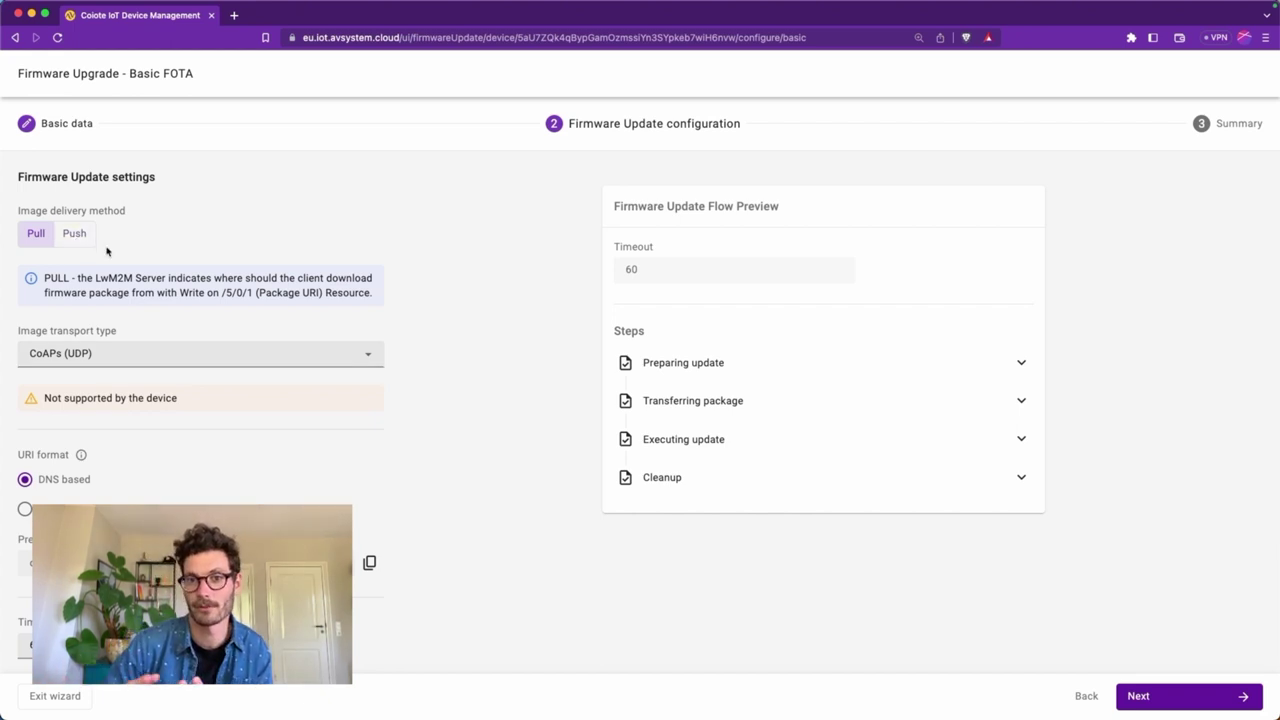
Set the image transport type to CoAP (UDP), keeping Pull as the delivery method
left_click(90, 354)
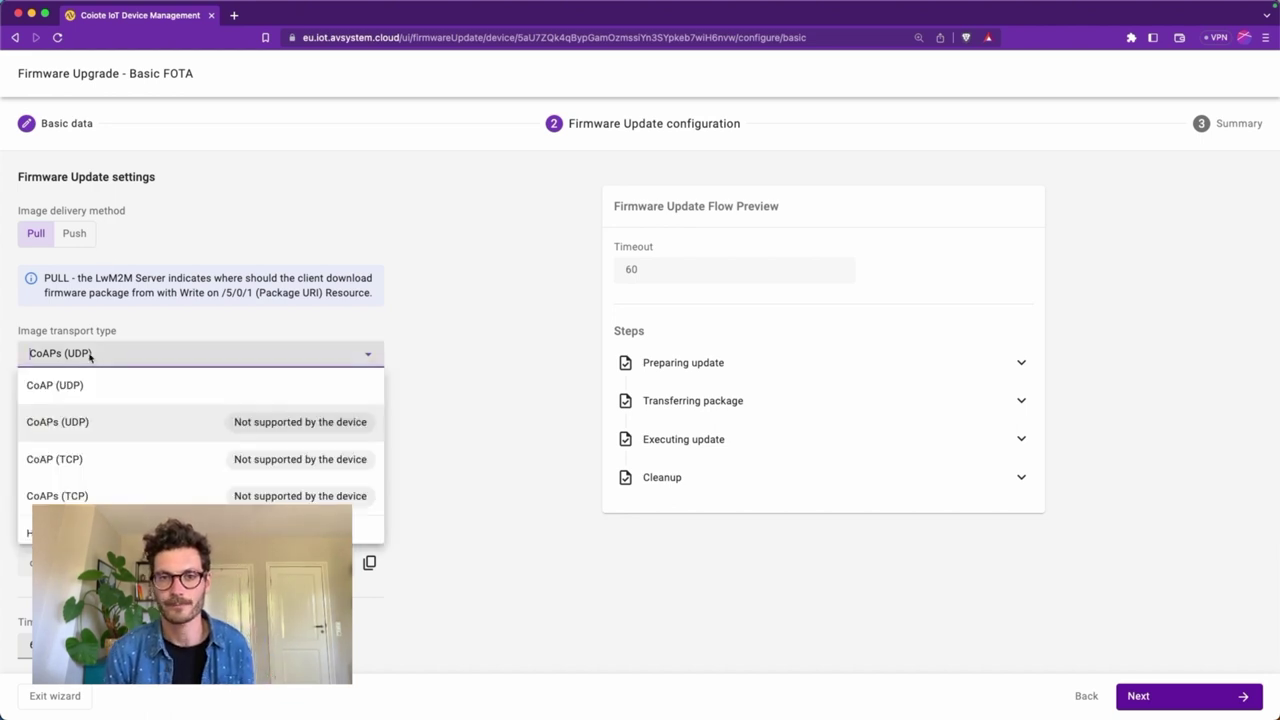
scroll(140, 455, "down", 1)
scroll(151, 473, "up", 1)
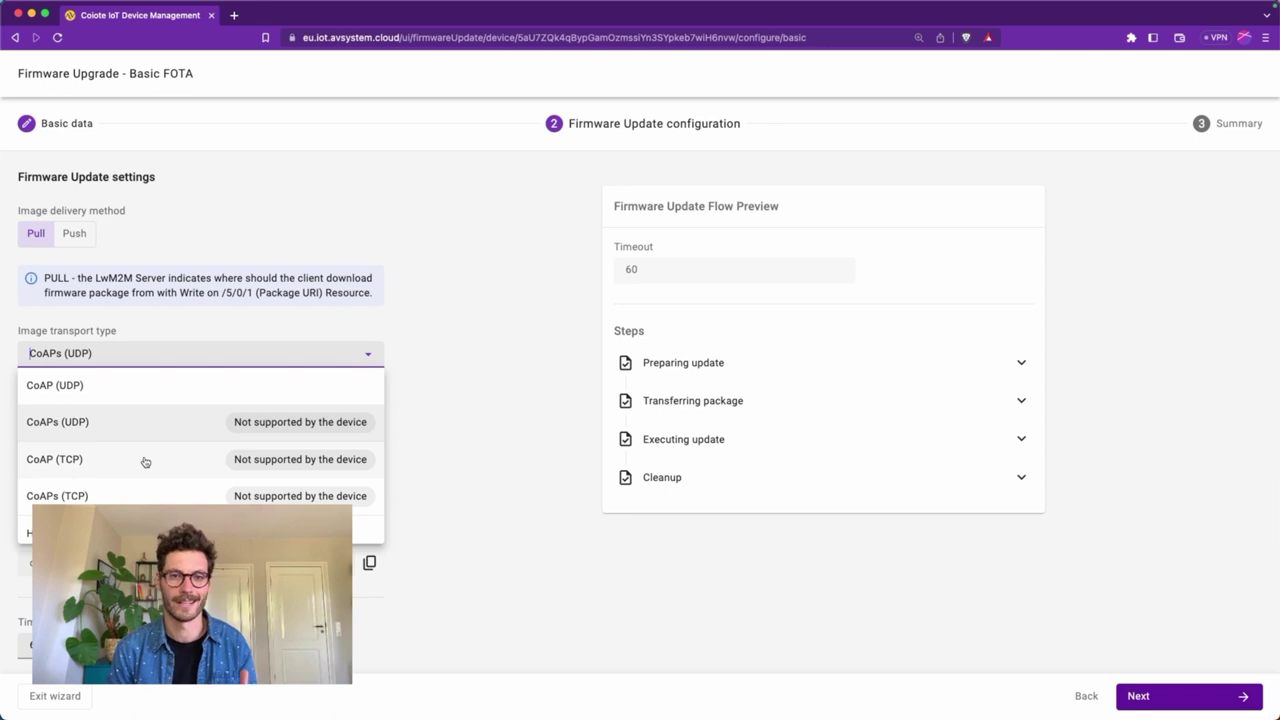
left_click(108, 388)
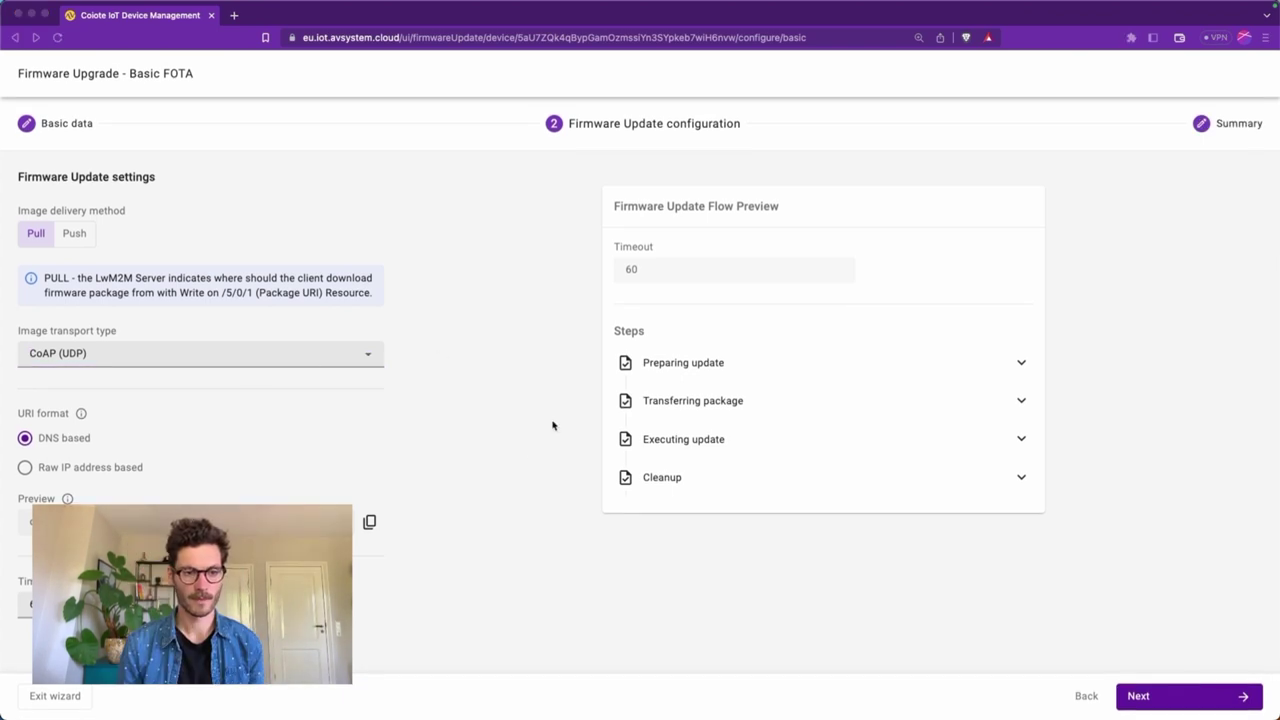
Schedule the firmware update from the summary and expand its Preparing update stage to check the progress
left_click(1163, 697)
left_click(1157, 698)
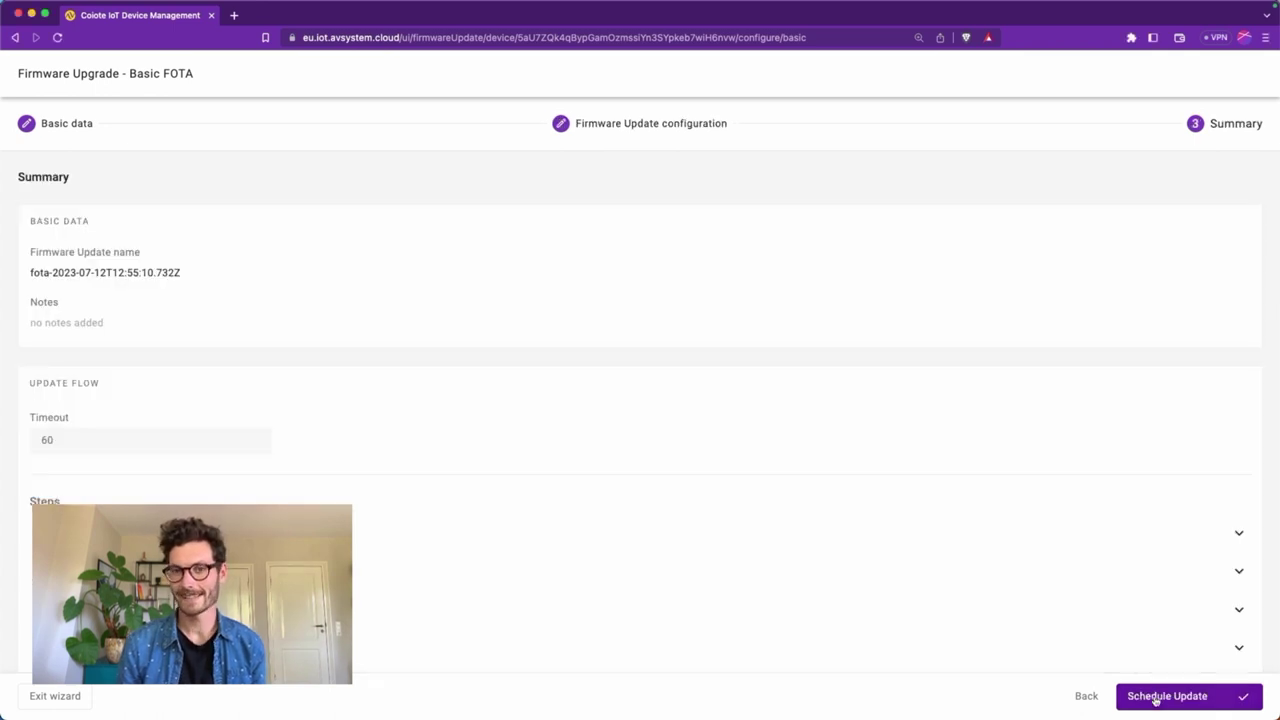
left_click(1160, 697)
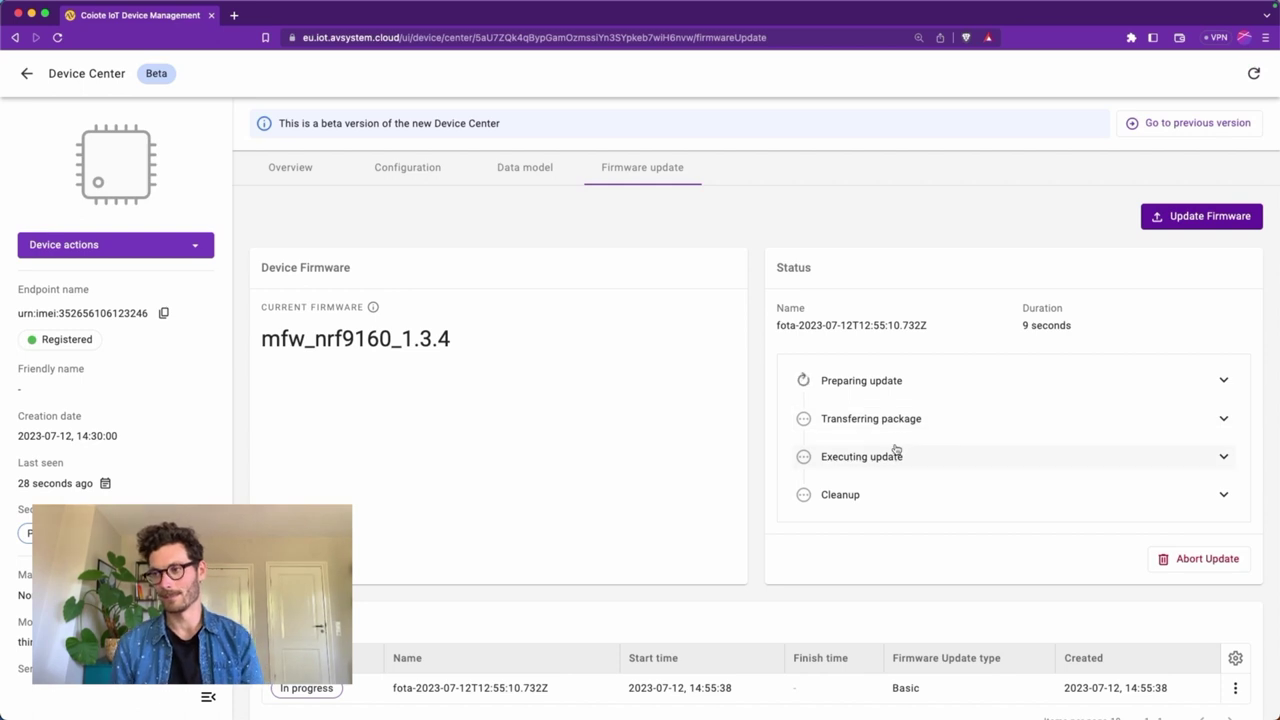
left_click(845, 381)
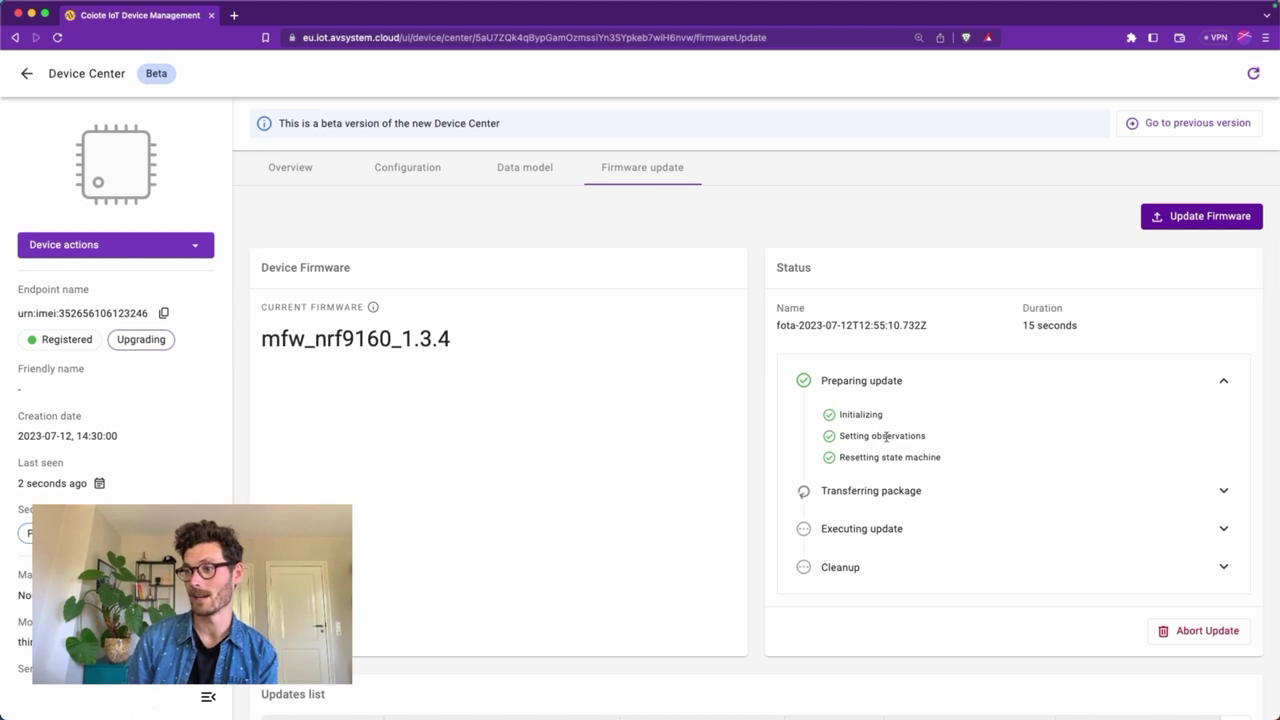
scroll(850, 488, "down", 2)
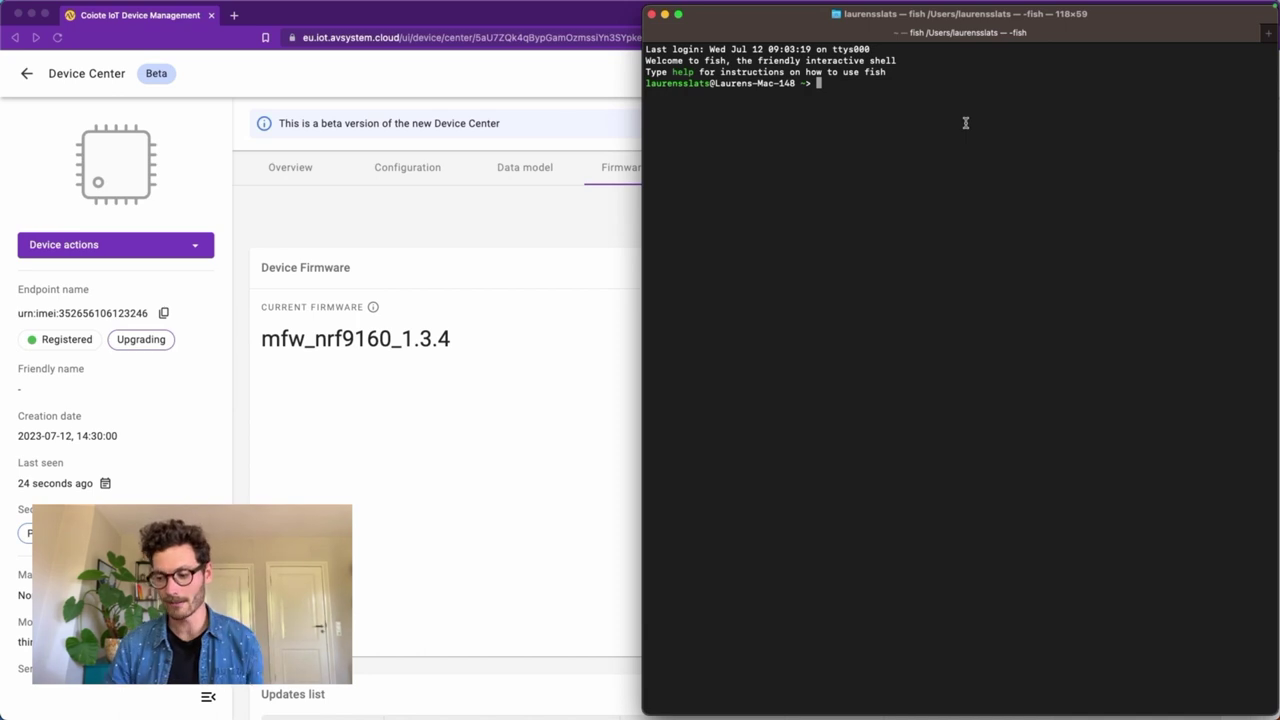
In the terminal, run minicom -D /dev/tty.usbmodem12101 to follow the device's download log
type("minicom")
key("Right")
key("Return")
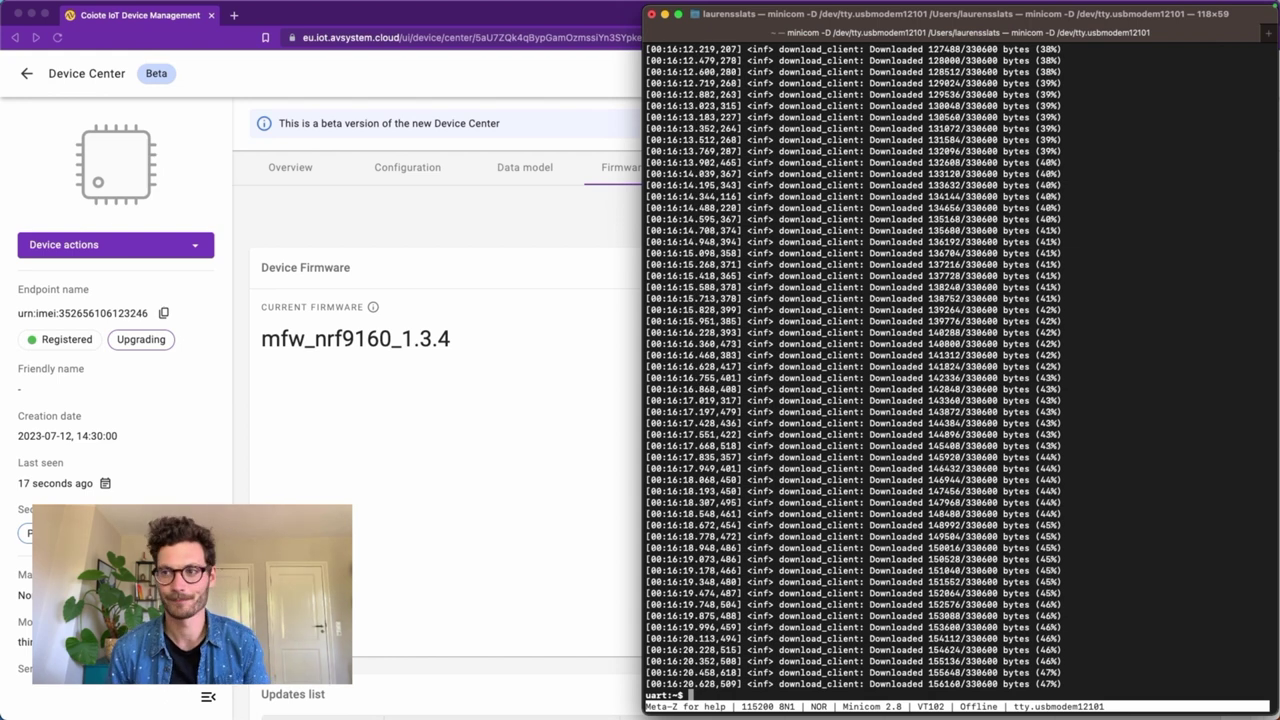
Switch back to the browser, expand the Firmware Update object in the data model and refresh its values
left_click(566, 401)
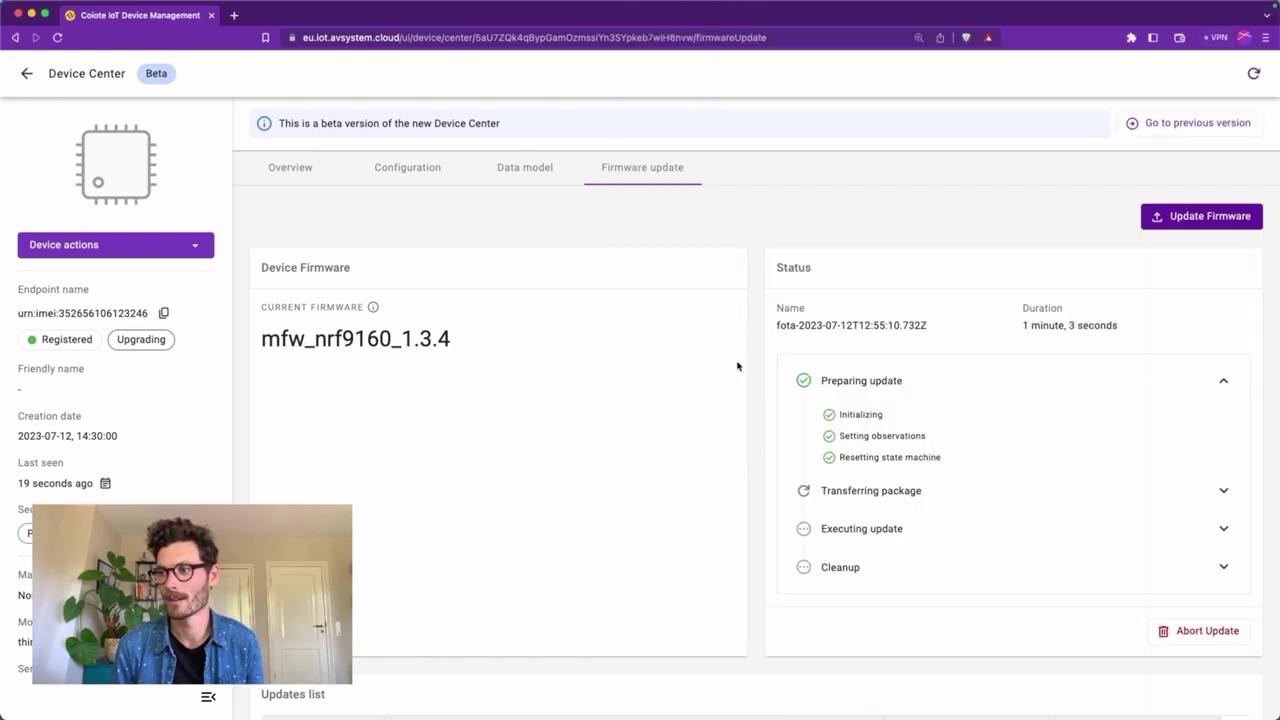
left_click(530, 167)
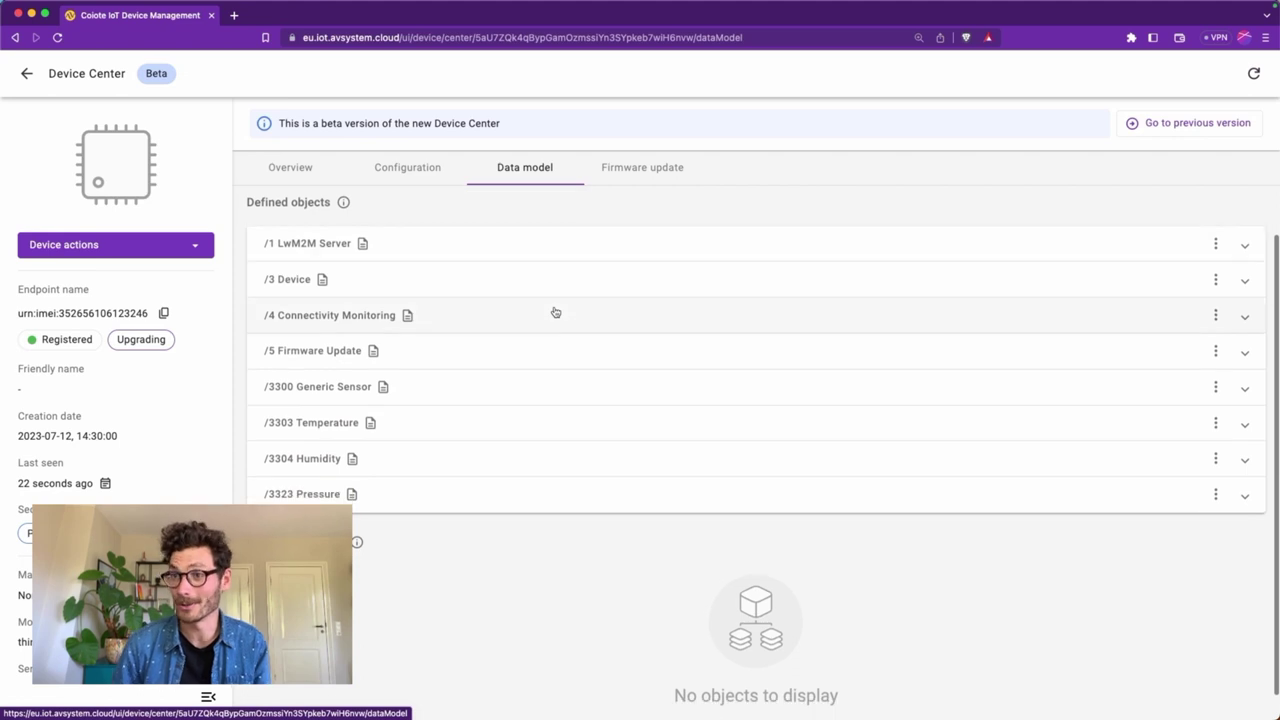
left_click(500, 350)
scroll(500, 350, "down", 2)
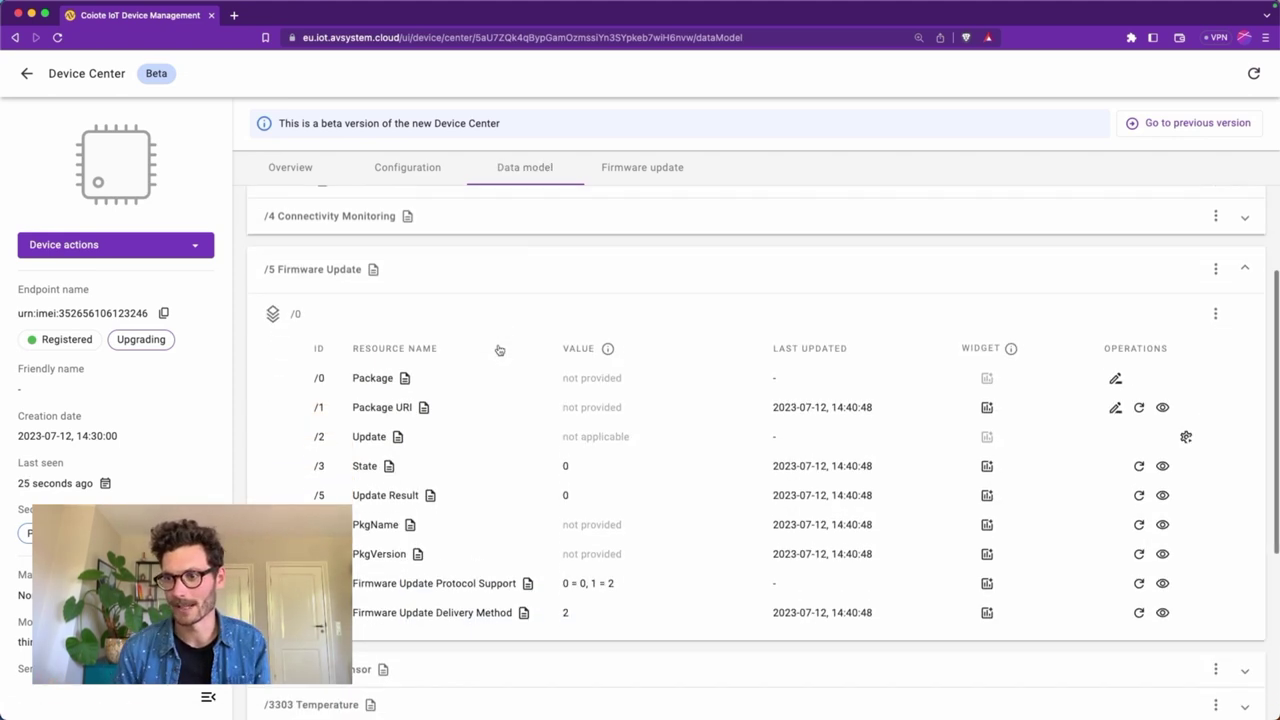
left_click(1254, 73)
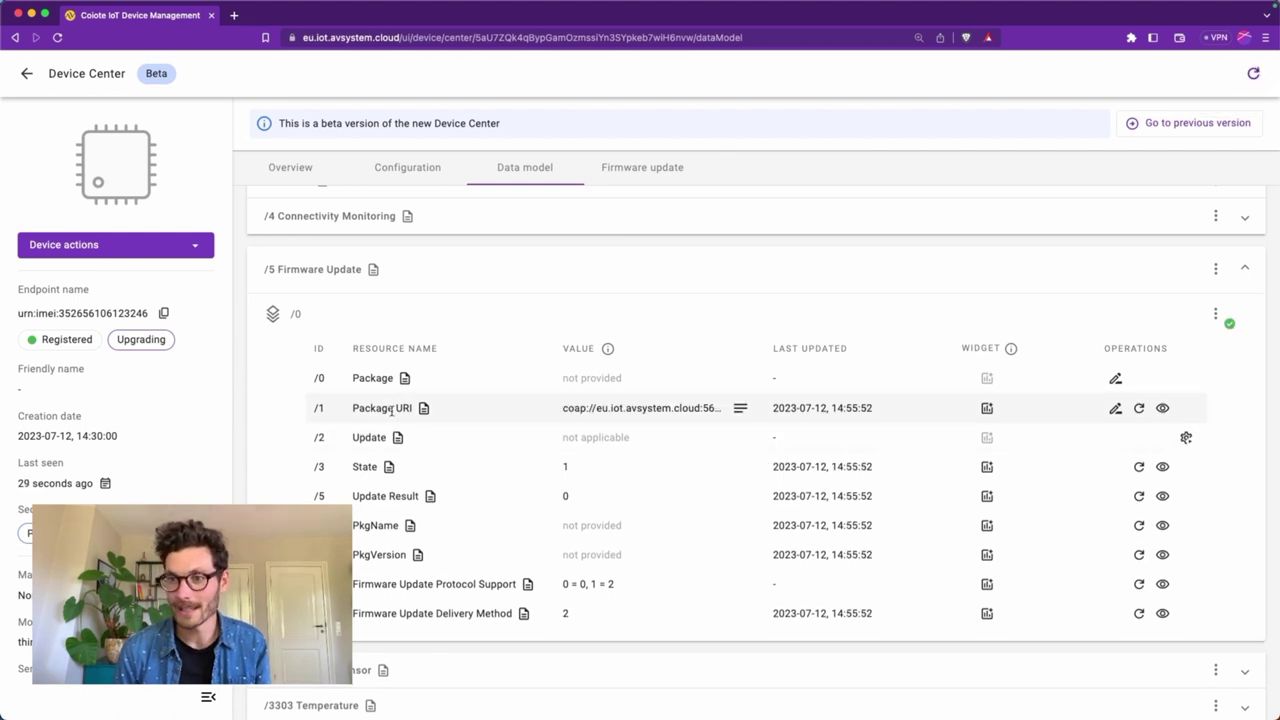
Check the Package URI and State values of the Firmware Update object and open the State resource's description
double_click(594, 408)
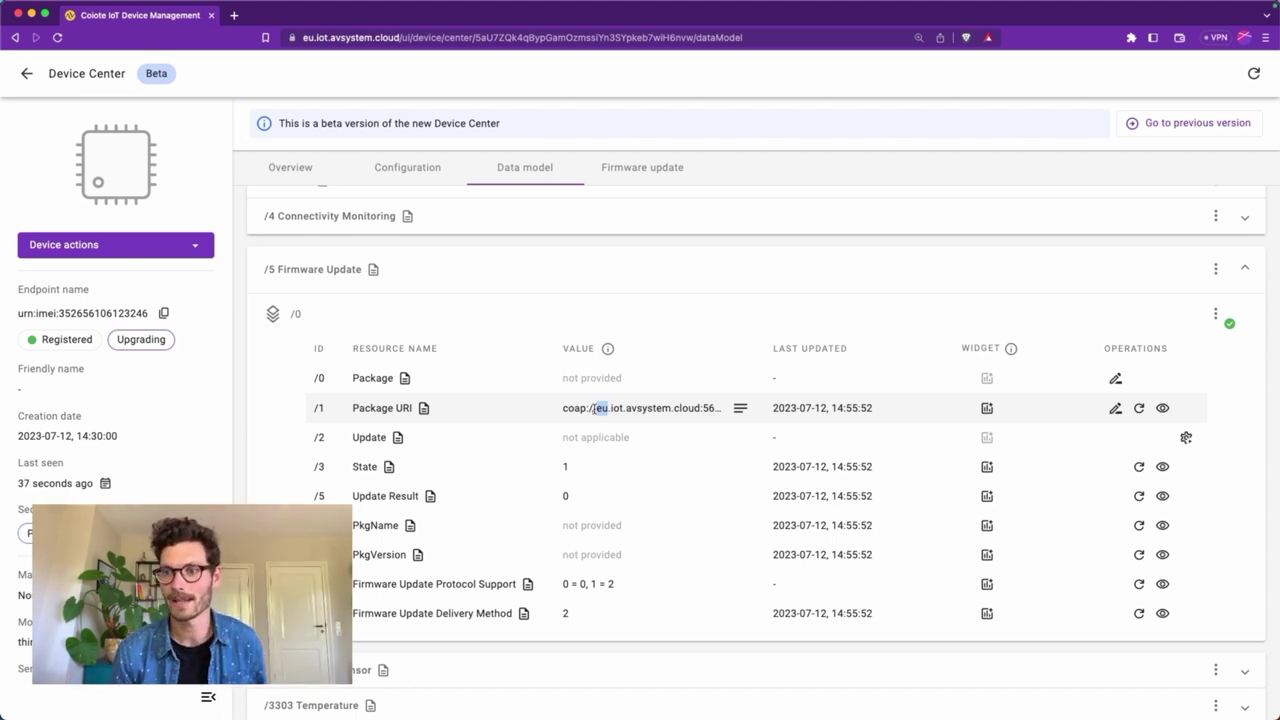
left_click(528, 470)
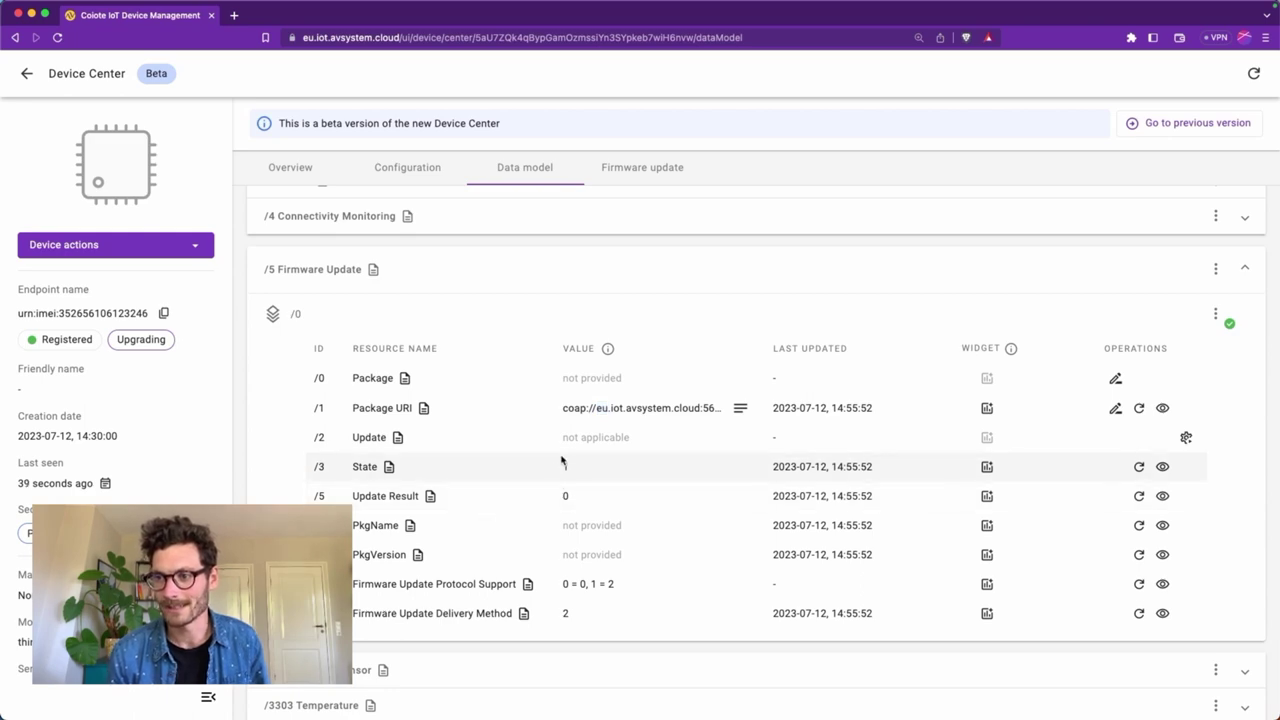
left_click(388, 468)
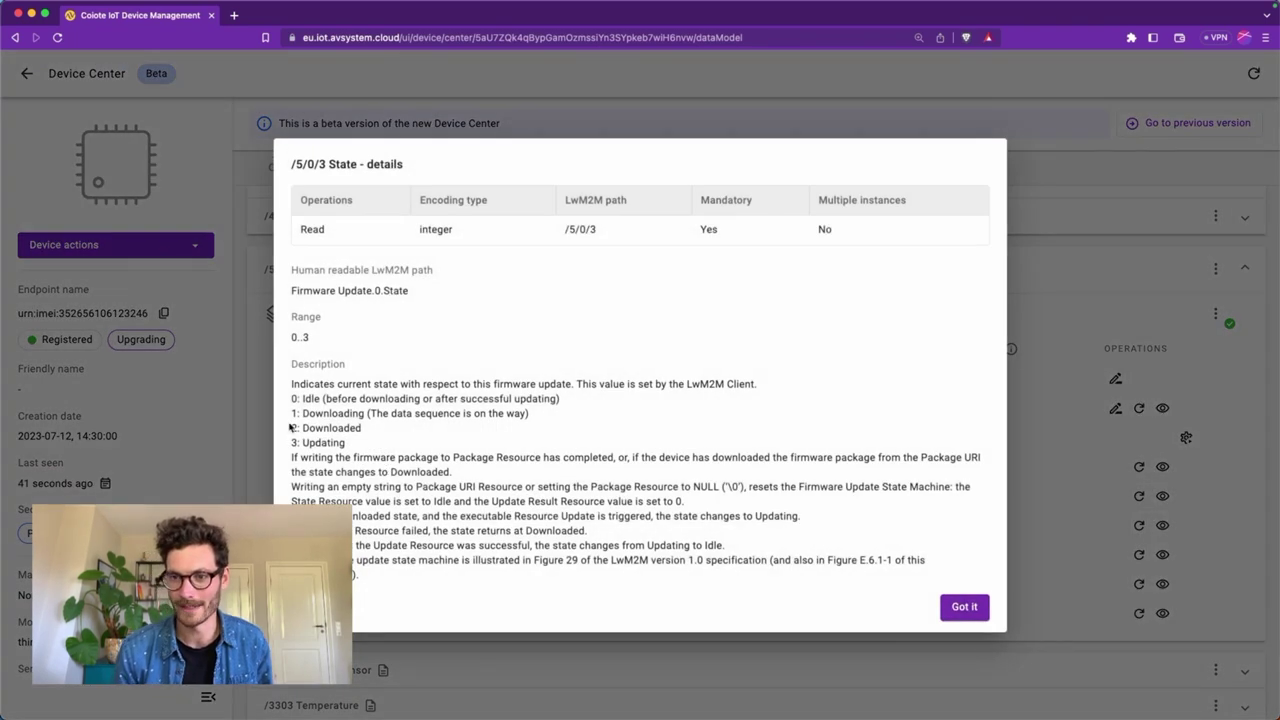
Read the Downloading entry in the State description, close it, and expand the Transferring package stage of the firmware update status
double_click(320, 414)
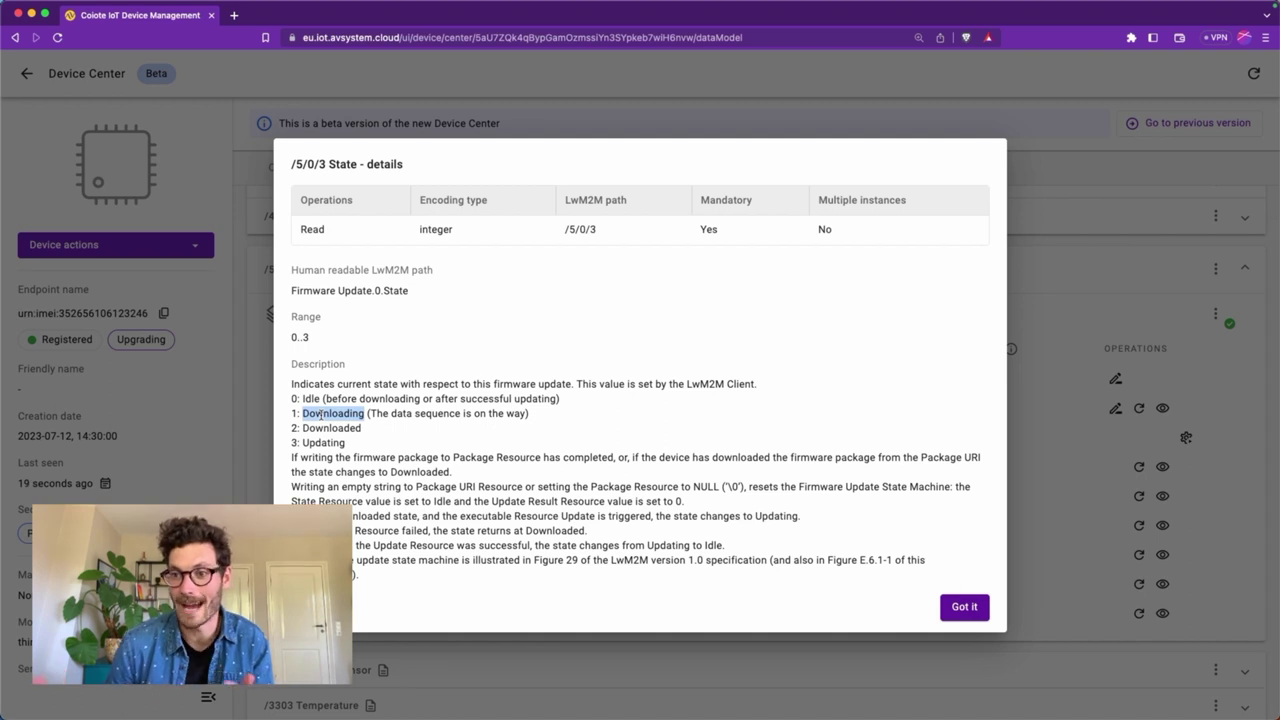
left_click(970, 608)
scroll(737, 349, "up", 5)
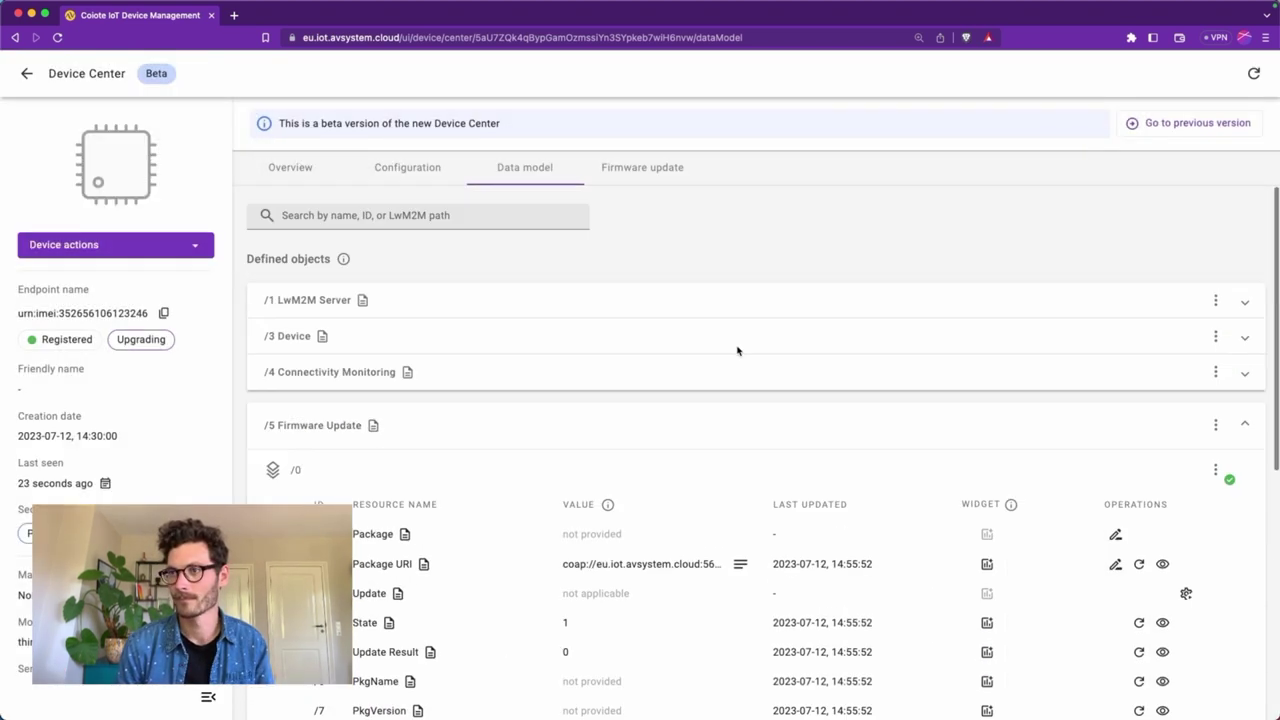
left_click(634, 181)
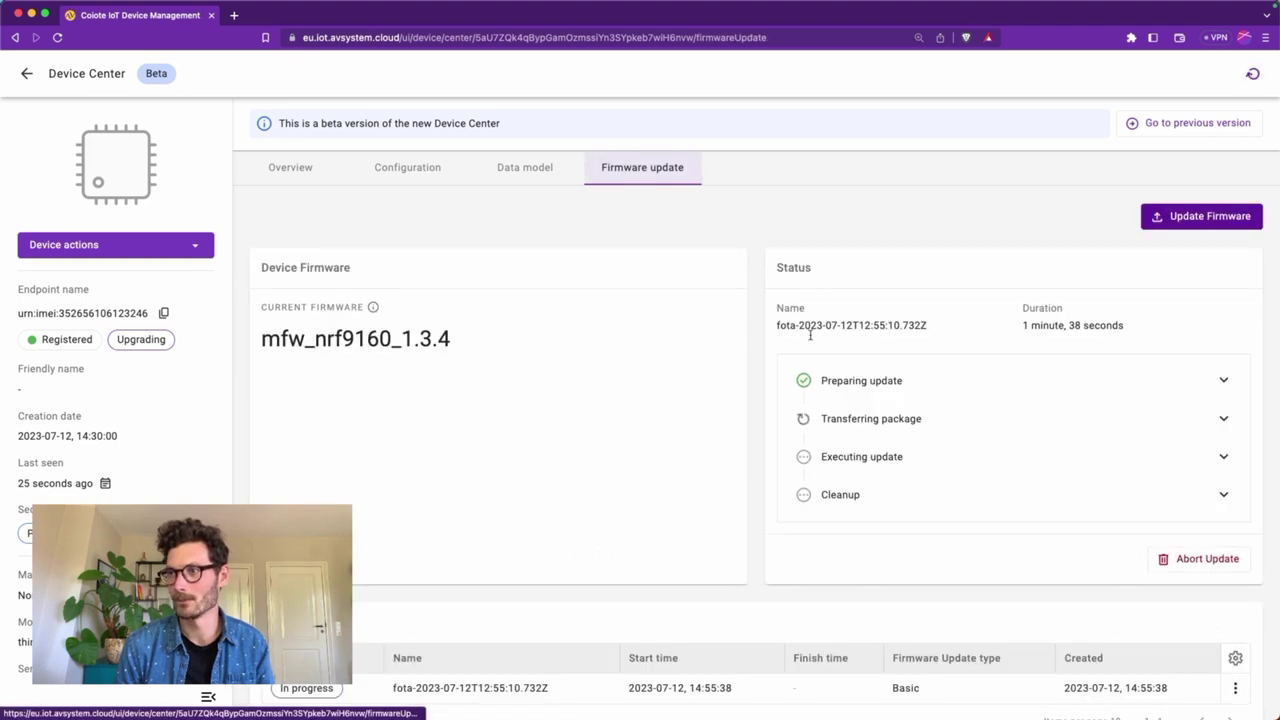
left_click(857, 419)
scroll(860, 430, "down", 1)
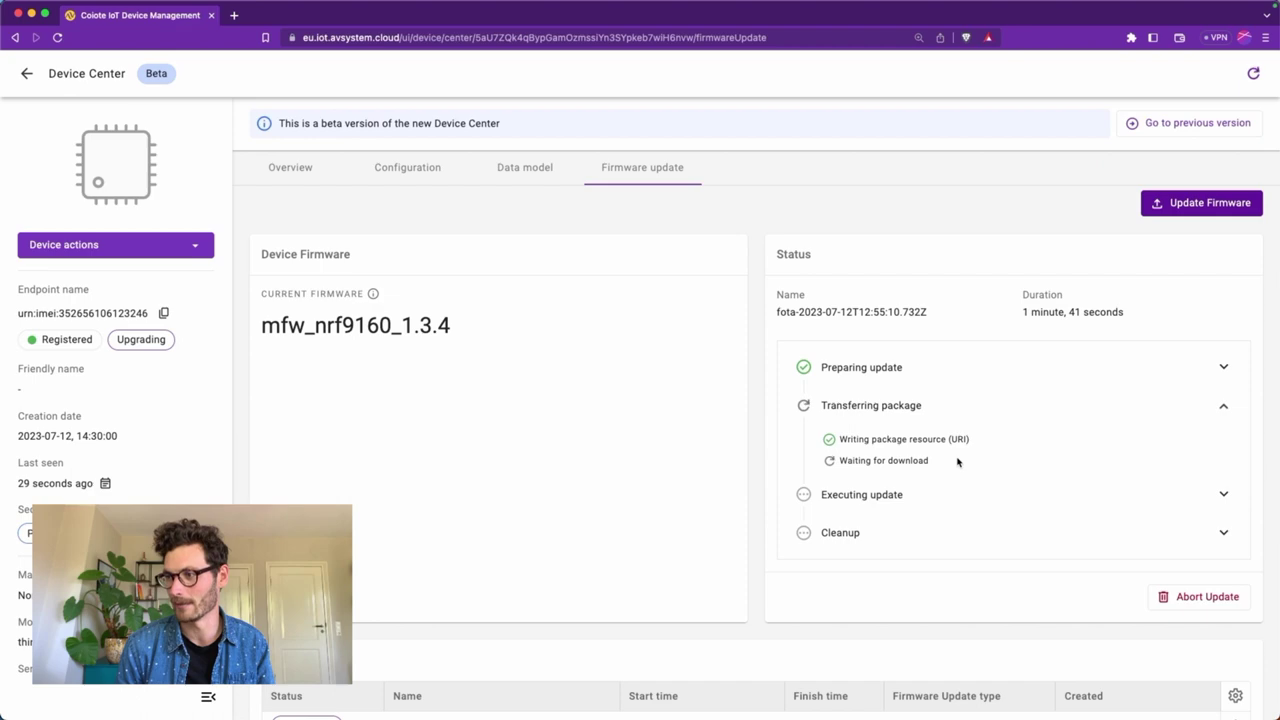
scroll(957, 460, "up", 1)
Switch to the terminal and examine the boot log lines on accelerometer calibration, image marking, firmware update and LwM2M server connection
key("super+Tab")
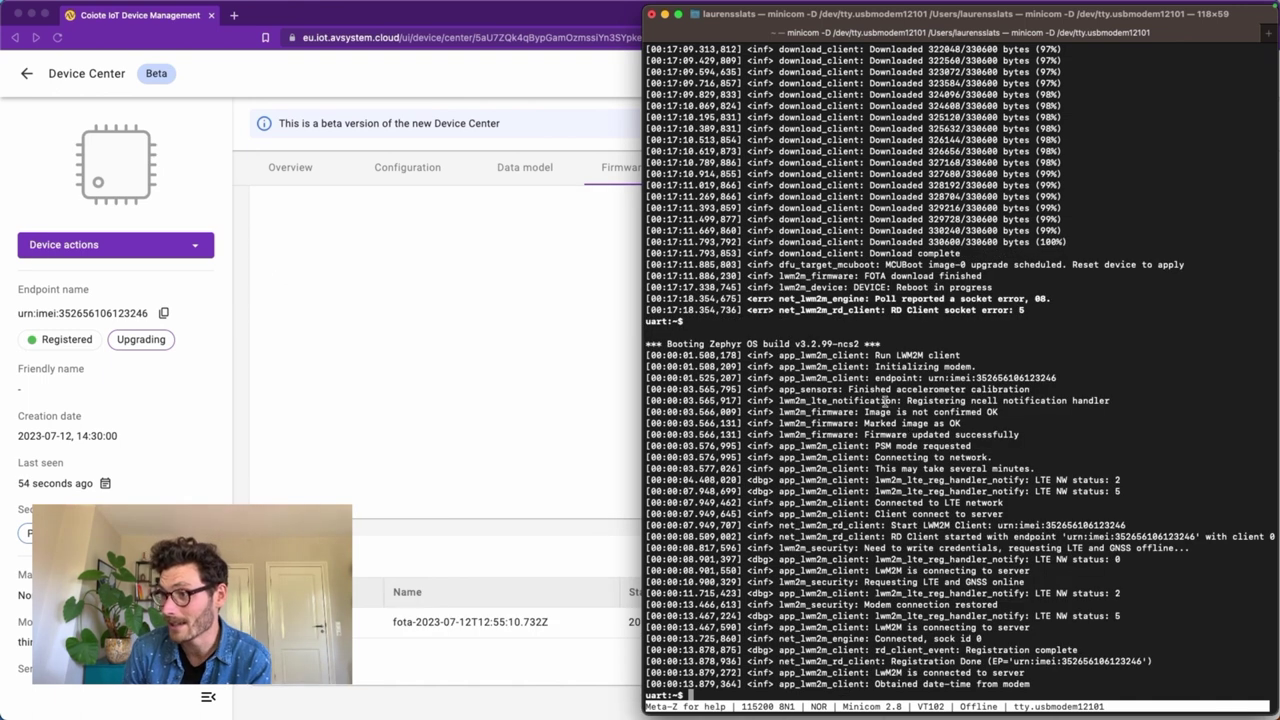
left_click_drag(848, 389, 1030, 390)
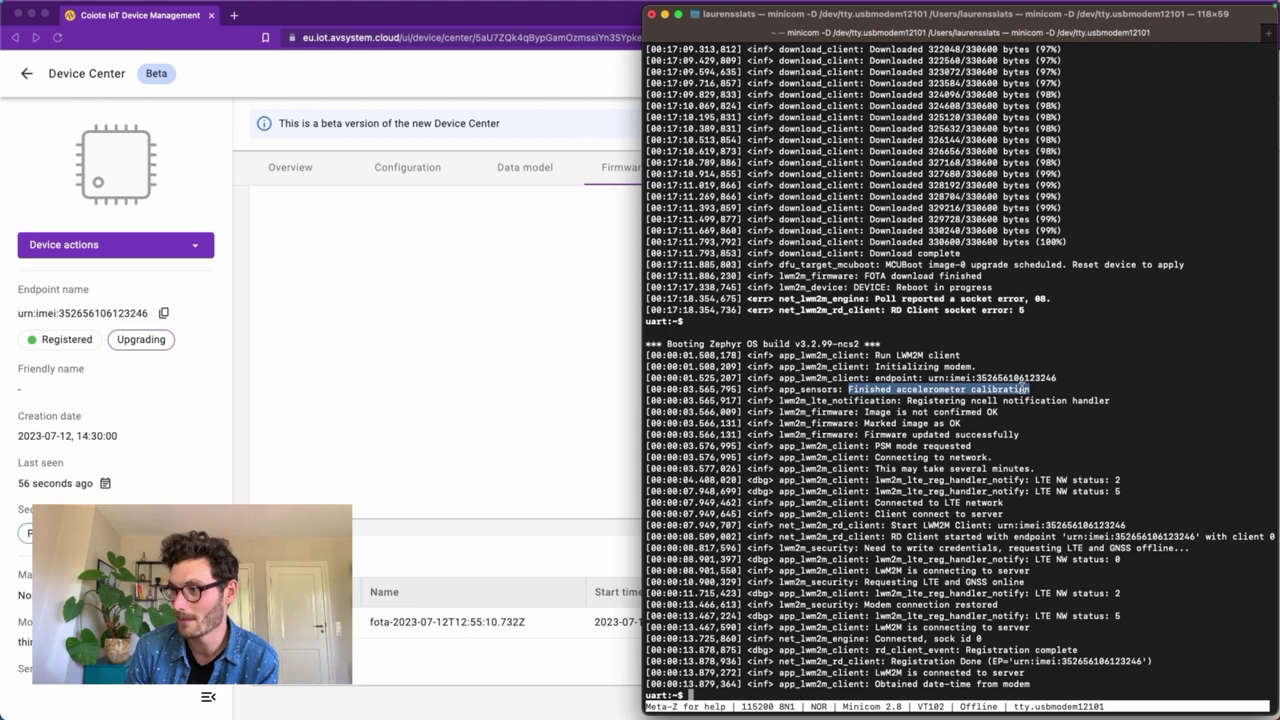
left_click(876, 388)
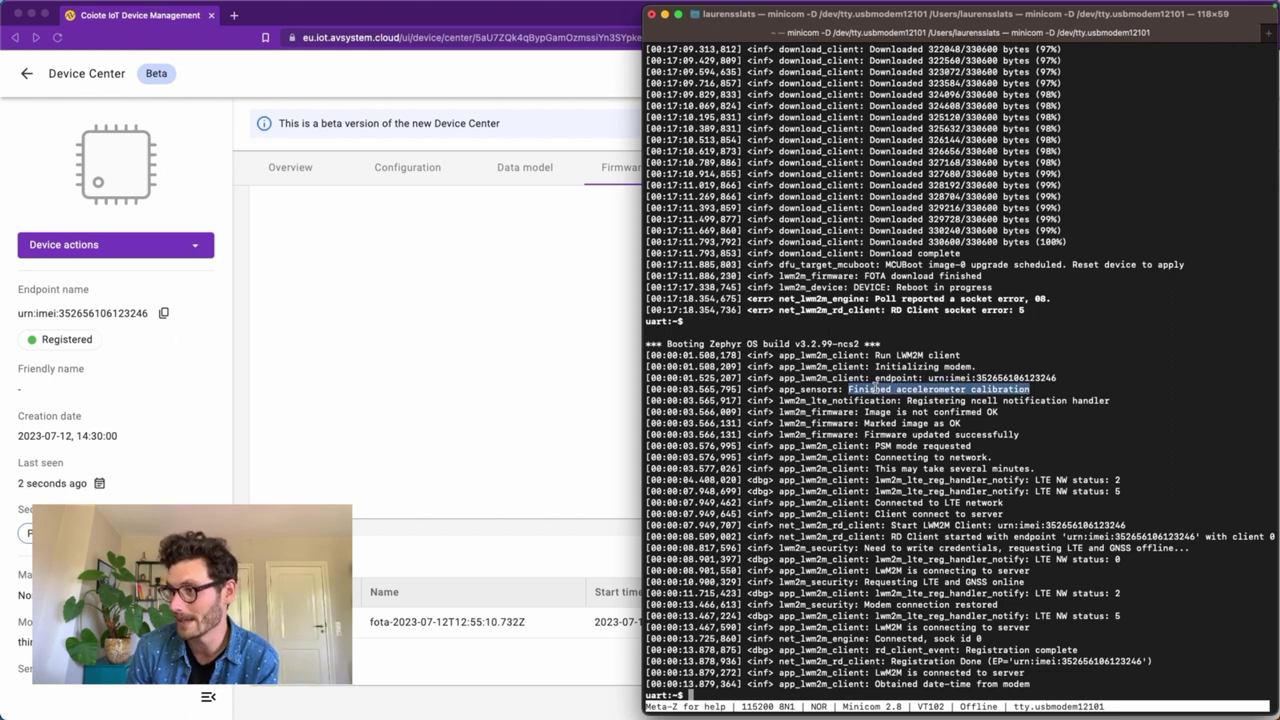
left_click_drag(864, 423, 958, 425)
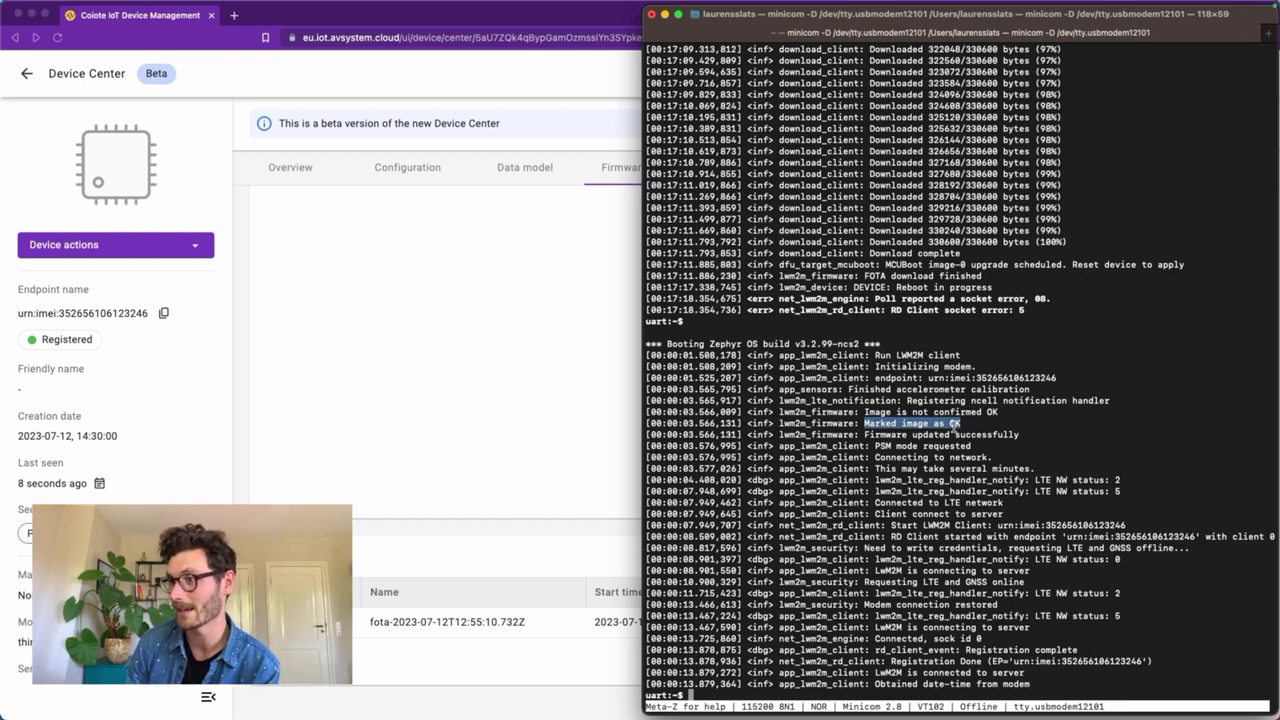
left_click_drag(864, 435, 1018, 435)
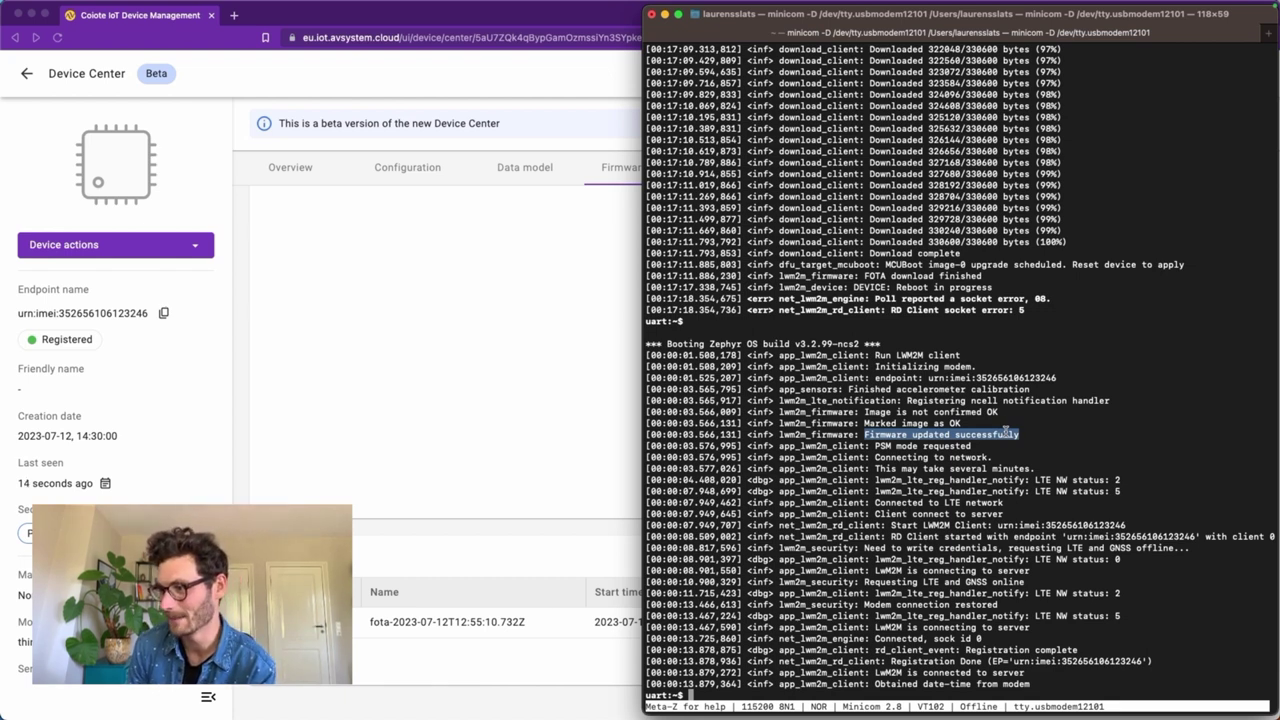
left_click_drag(876, 571, 1003, 572)
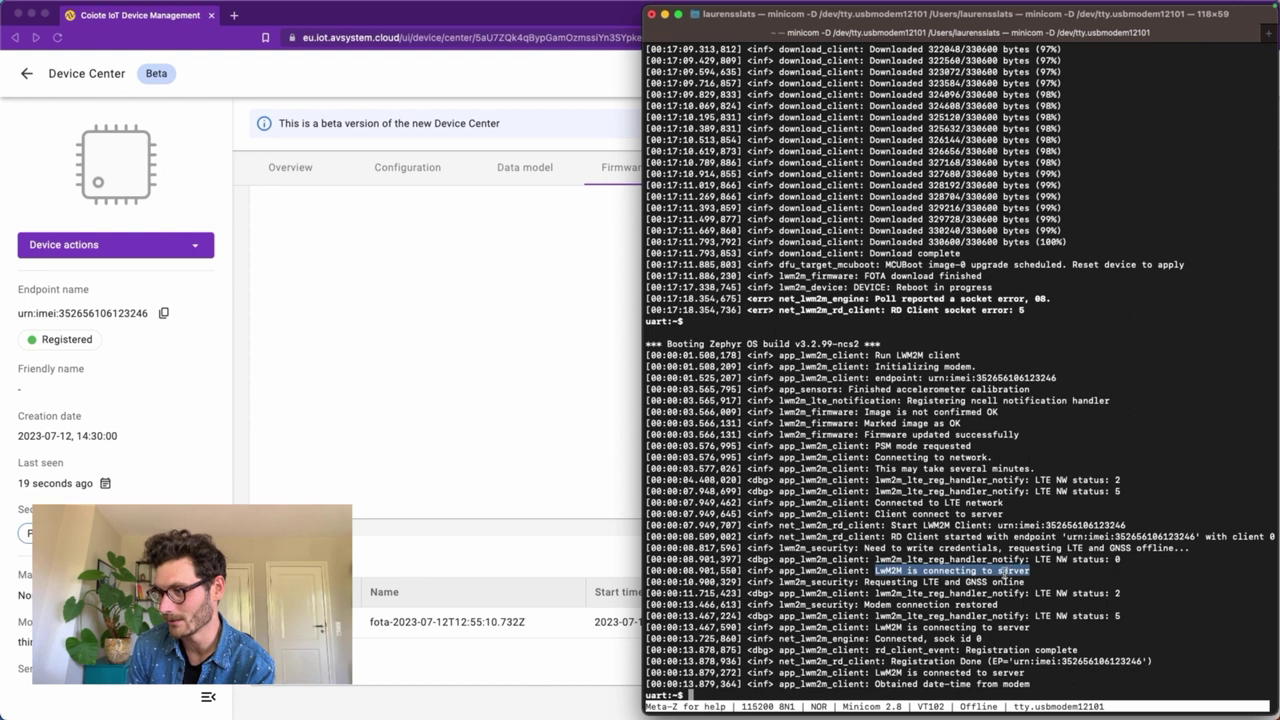
left_click(968, 636)
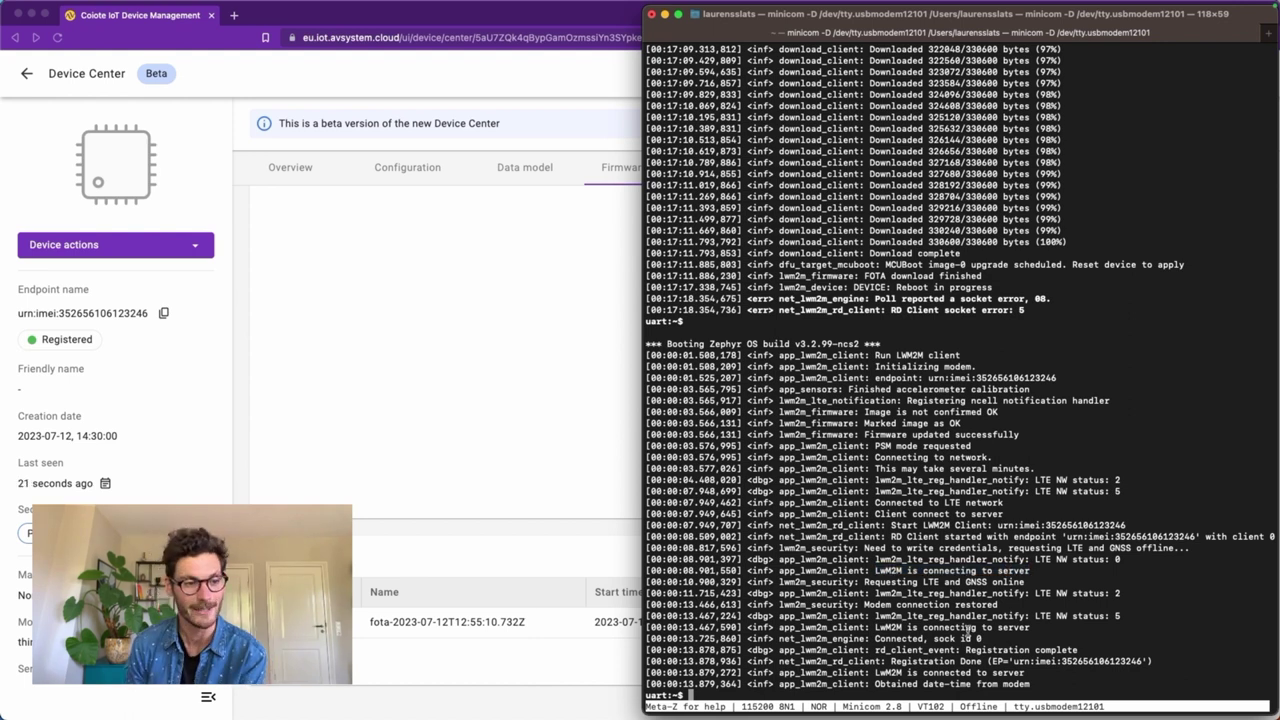
Return to the browser, review the firmware update stages, then refresh the device's data model and expand the Accelerometer object
left_click(459, 524)
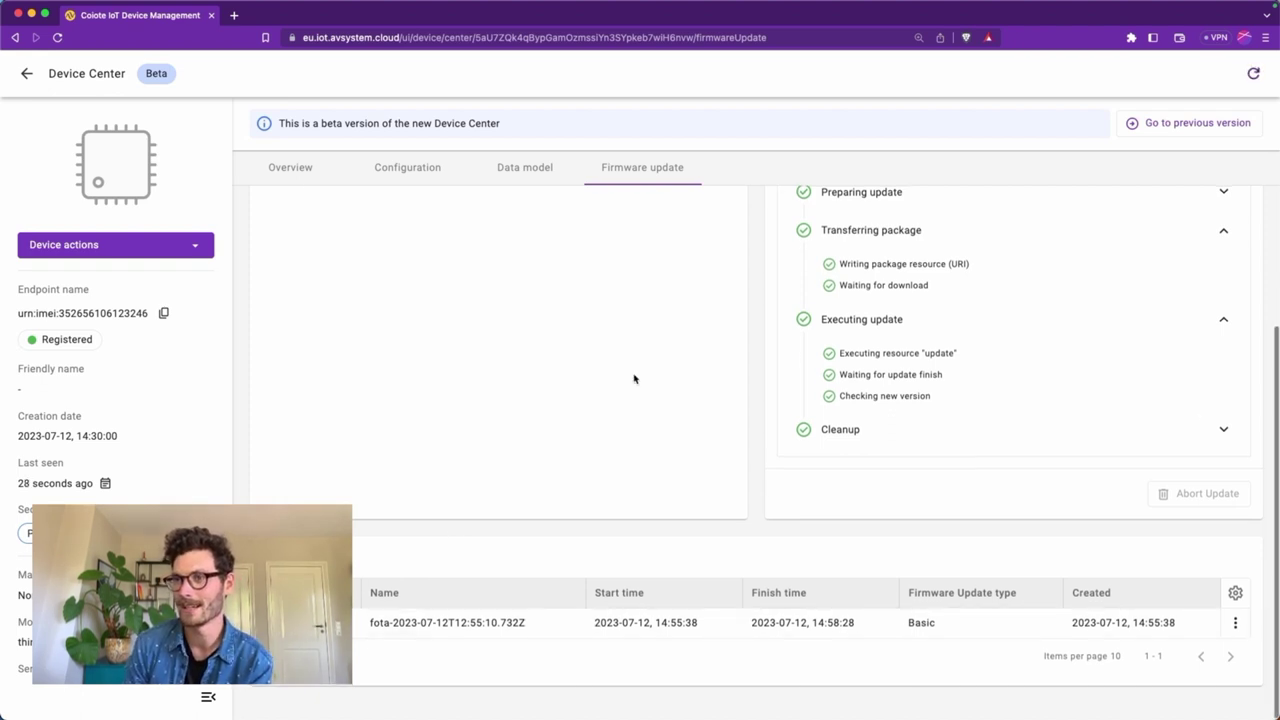
scroll(634, 379, "up", 4)
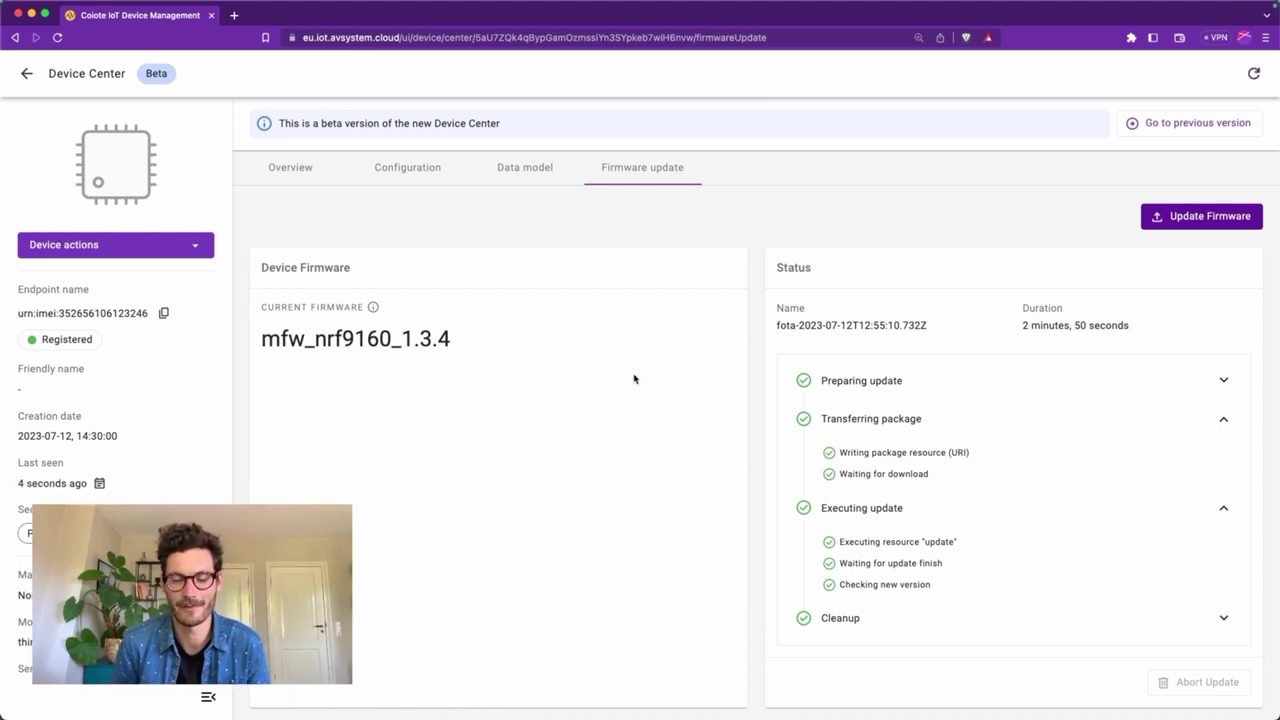
left_click(523, 169)
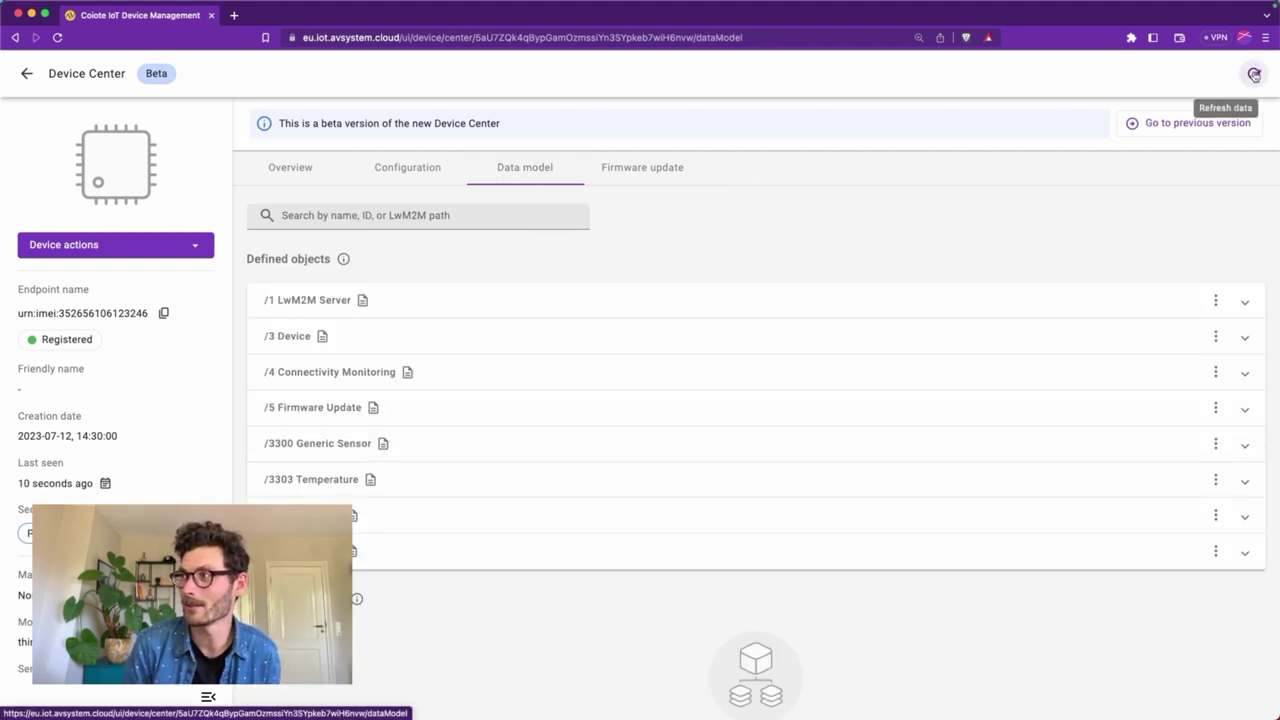
left_click(1253, 74)
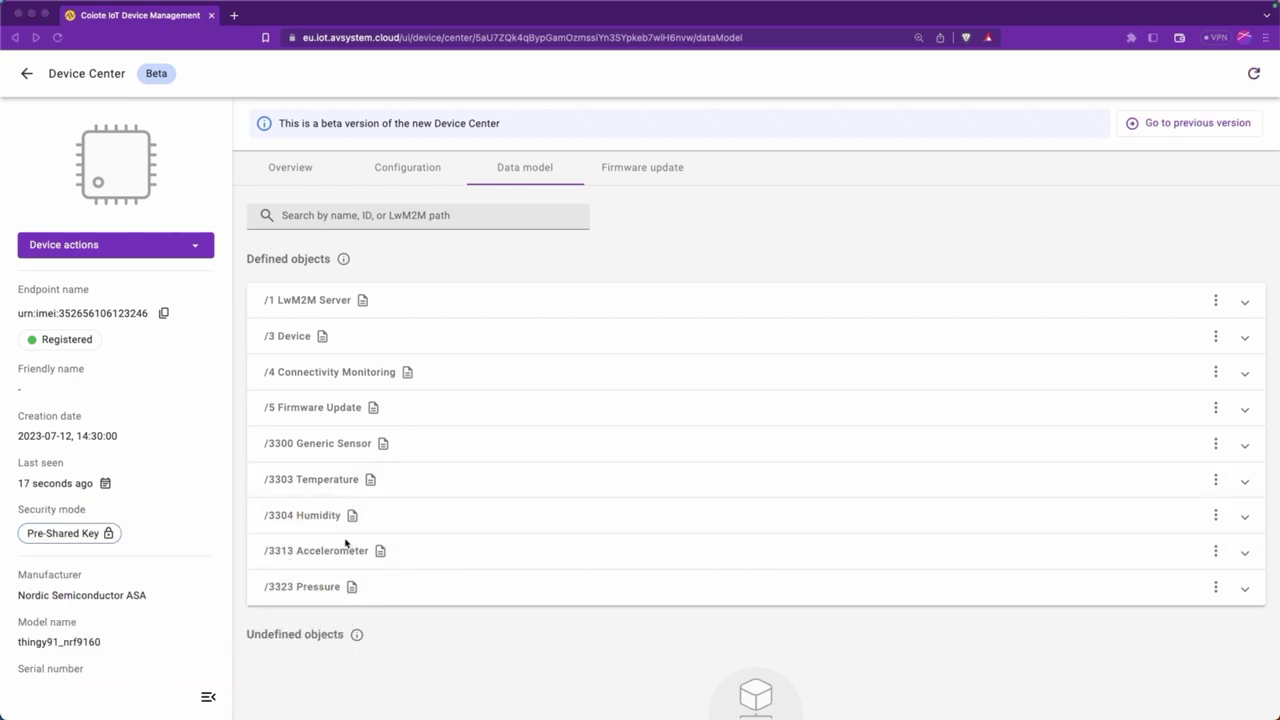
left_click(488, 556)
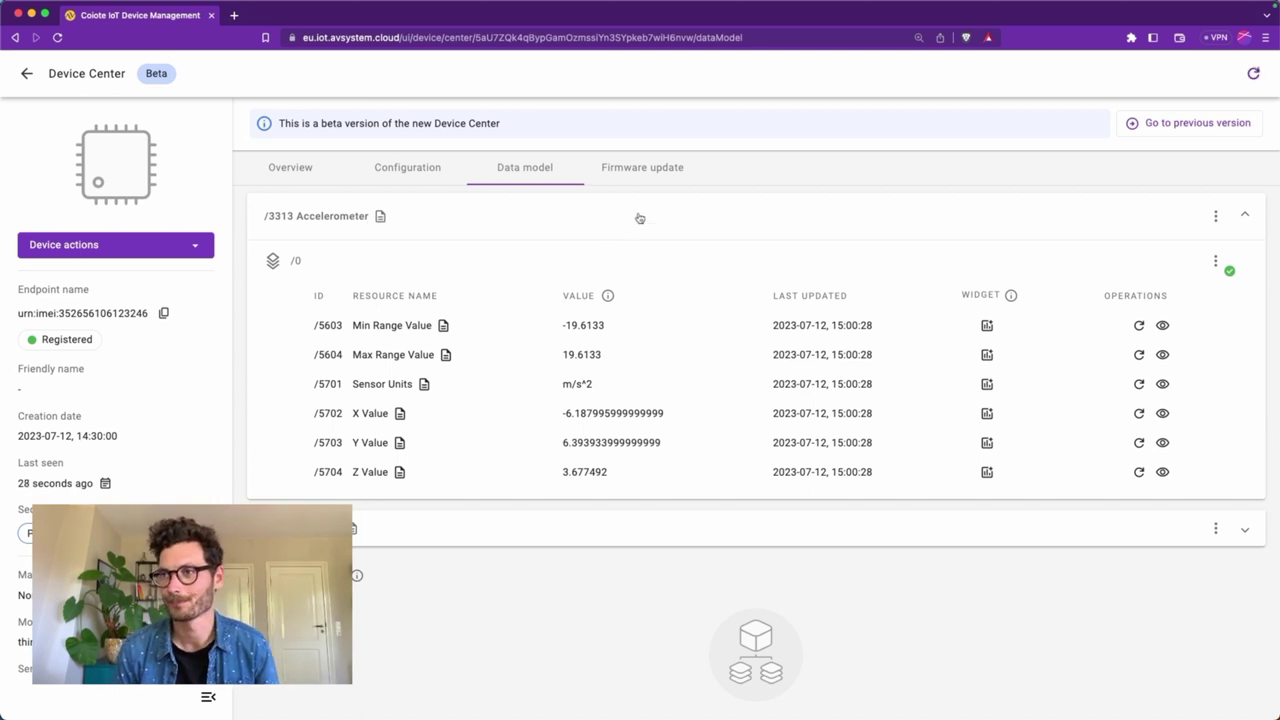
Expand the Firmware Update object in the data model and check its State value against the Idle entry in the resource description
left_click(645, 169)
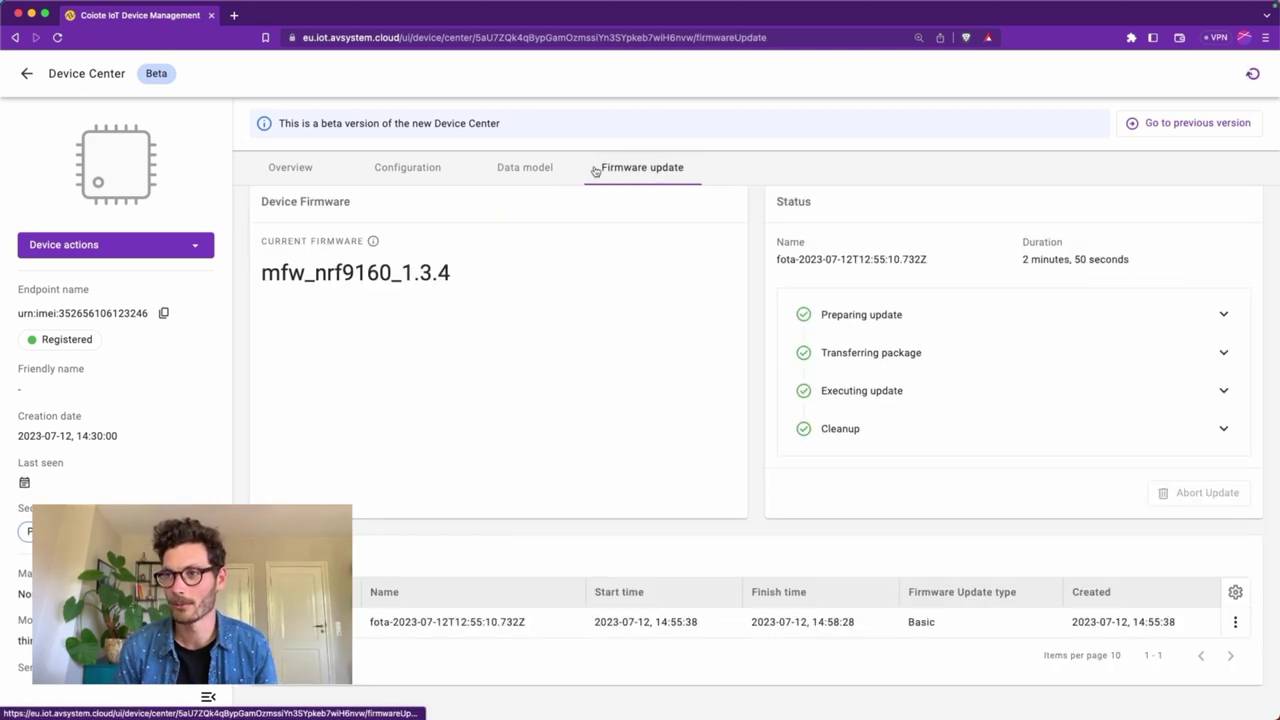
left_click(556, 171)
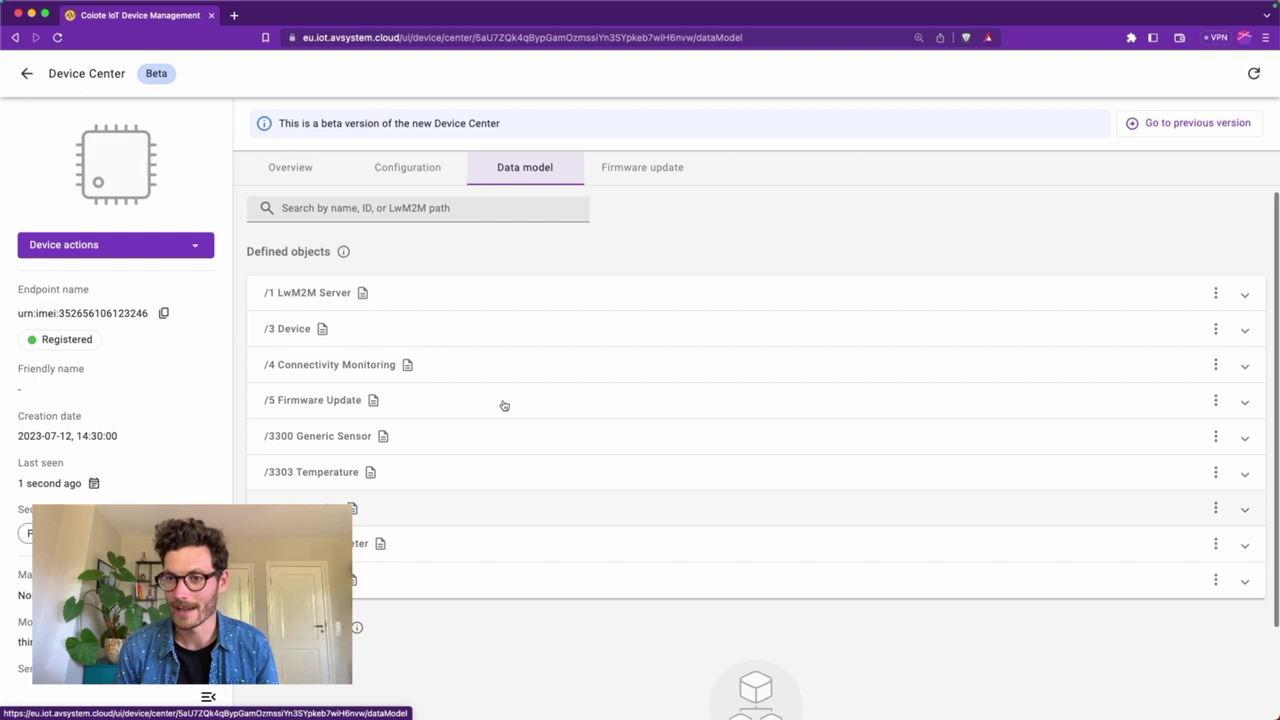
left_click(479, 403)
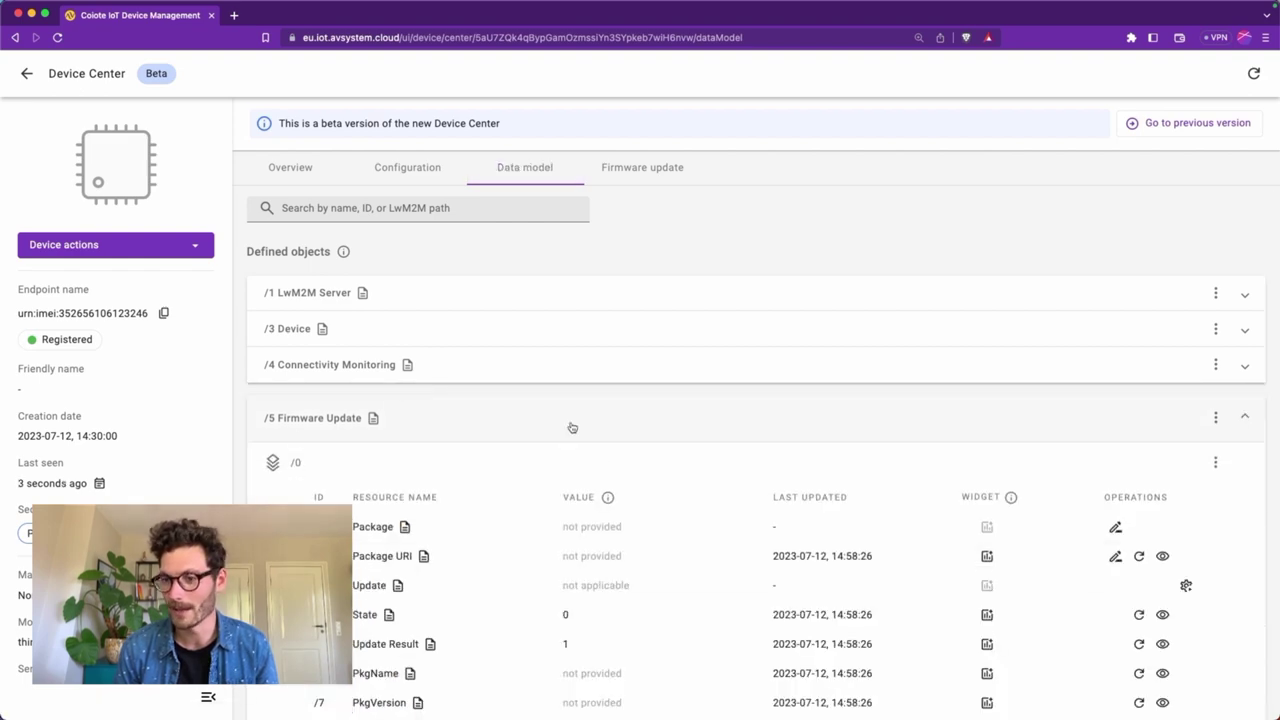
scroll(571, 343, "down", 3)
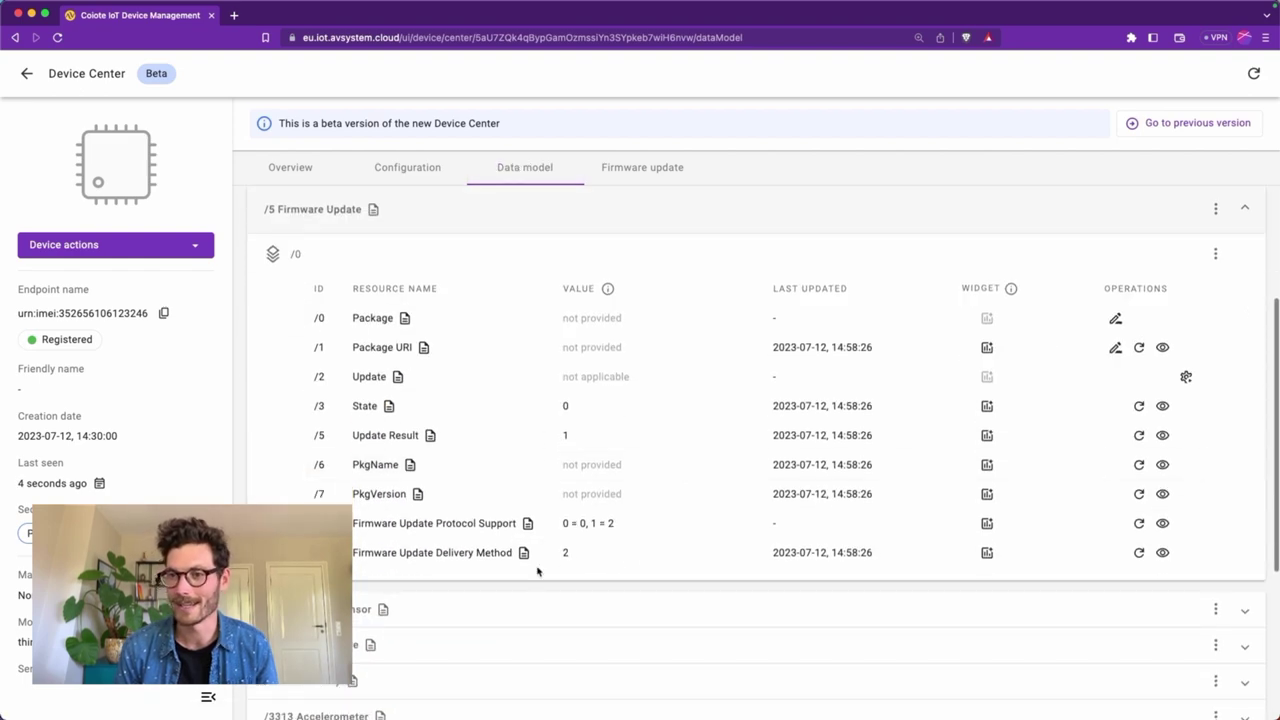
left_click(388, 406)
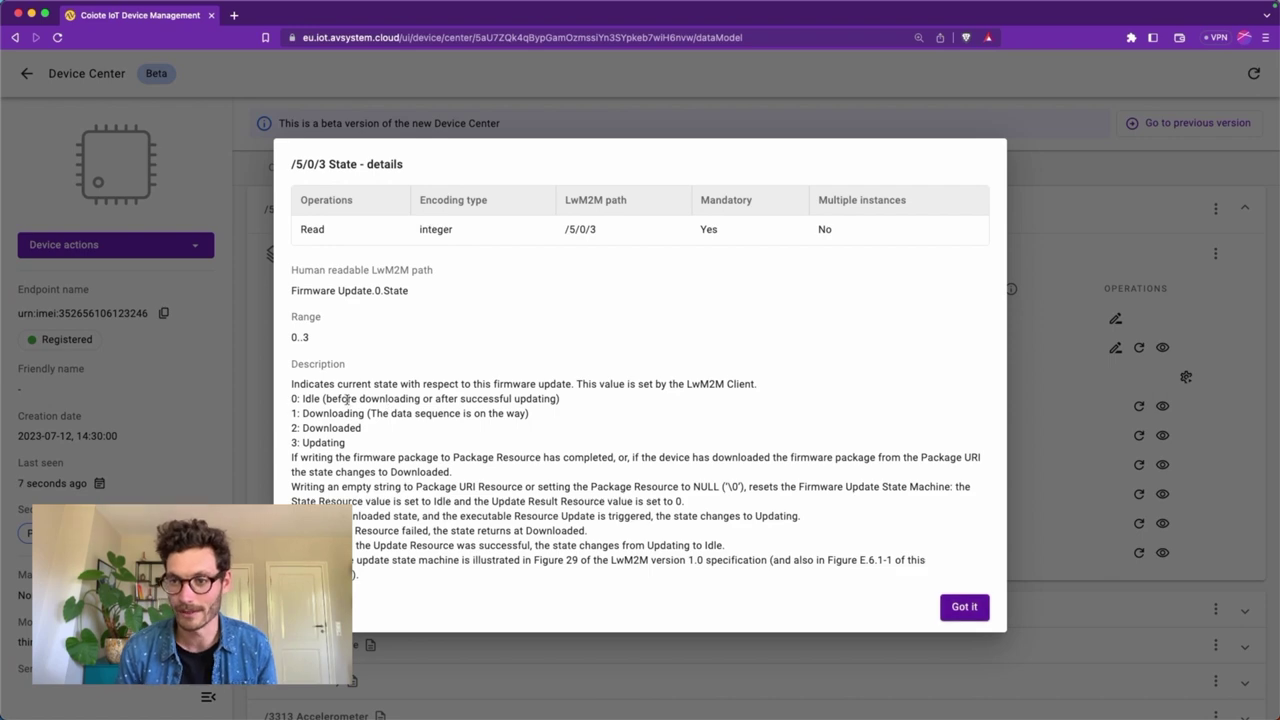
left_click_drag(347, 399, 367, 399)
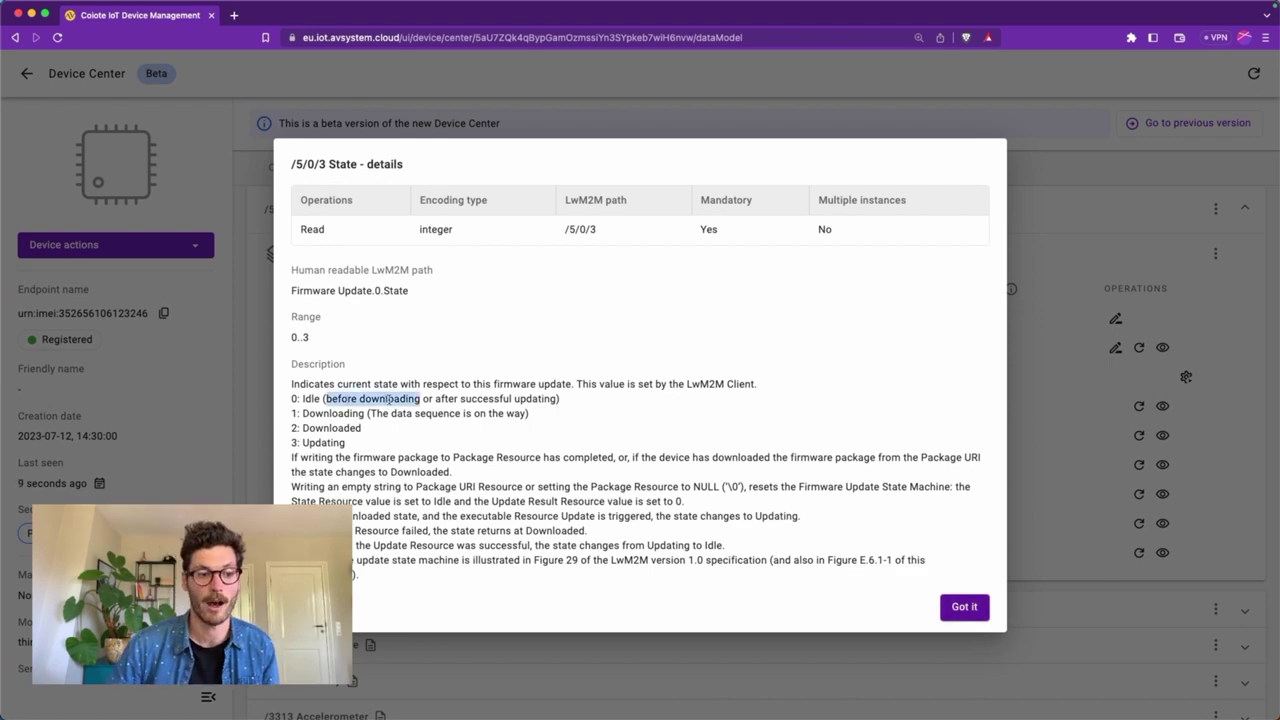
left_click(963, 607)
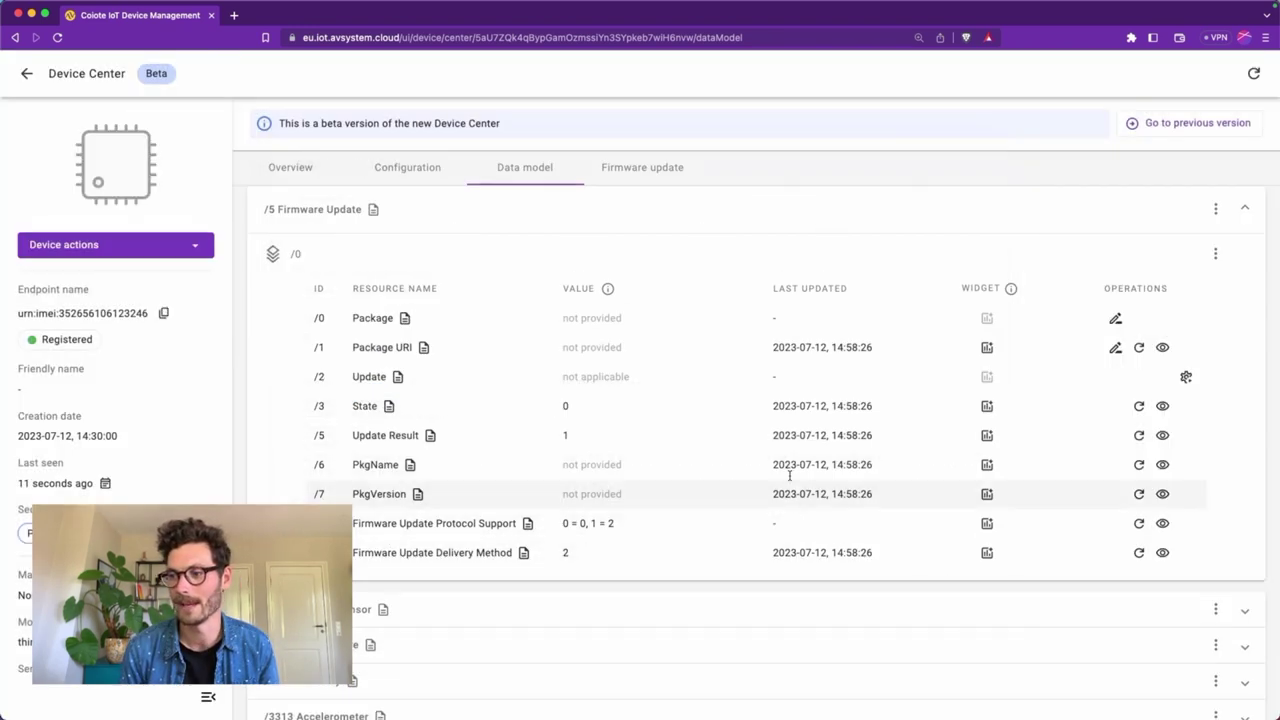
Look up the meaning of the Update Result value in its resource description and close the details
left_click(430, 436)
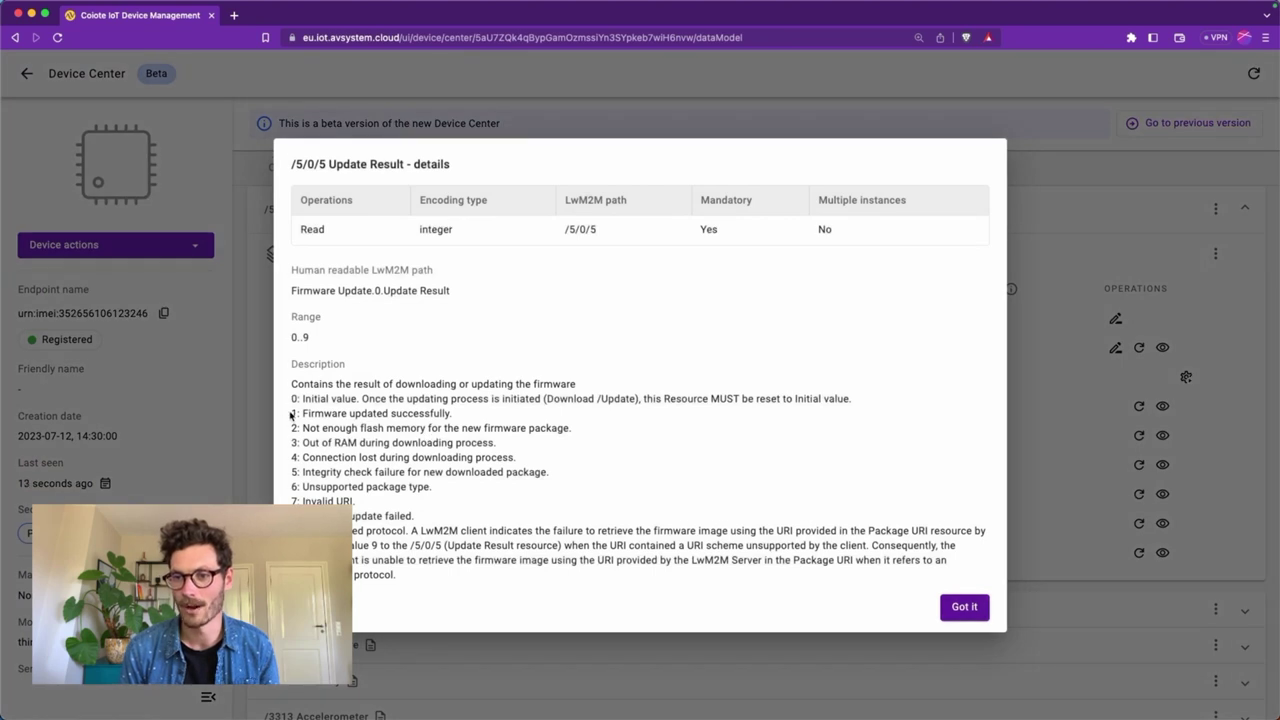
left_click_drag(291, 414, 446, 413)
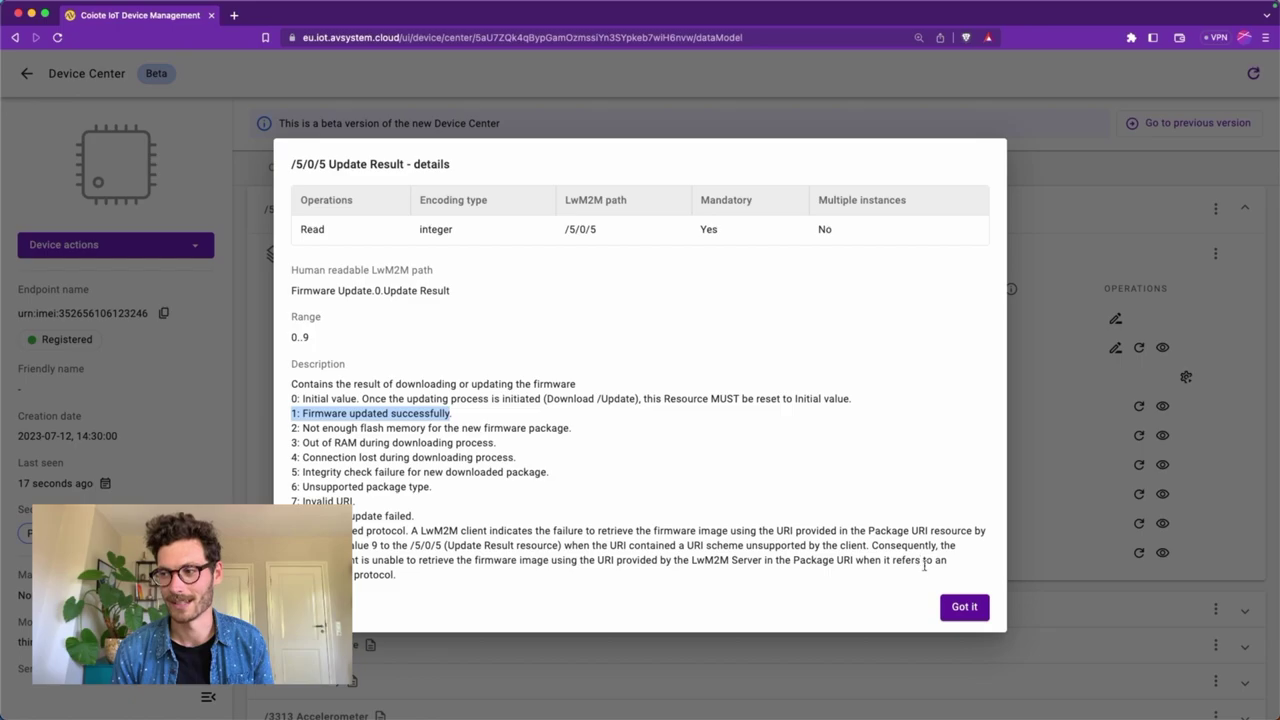
left_click(980, 606)
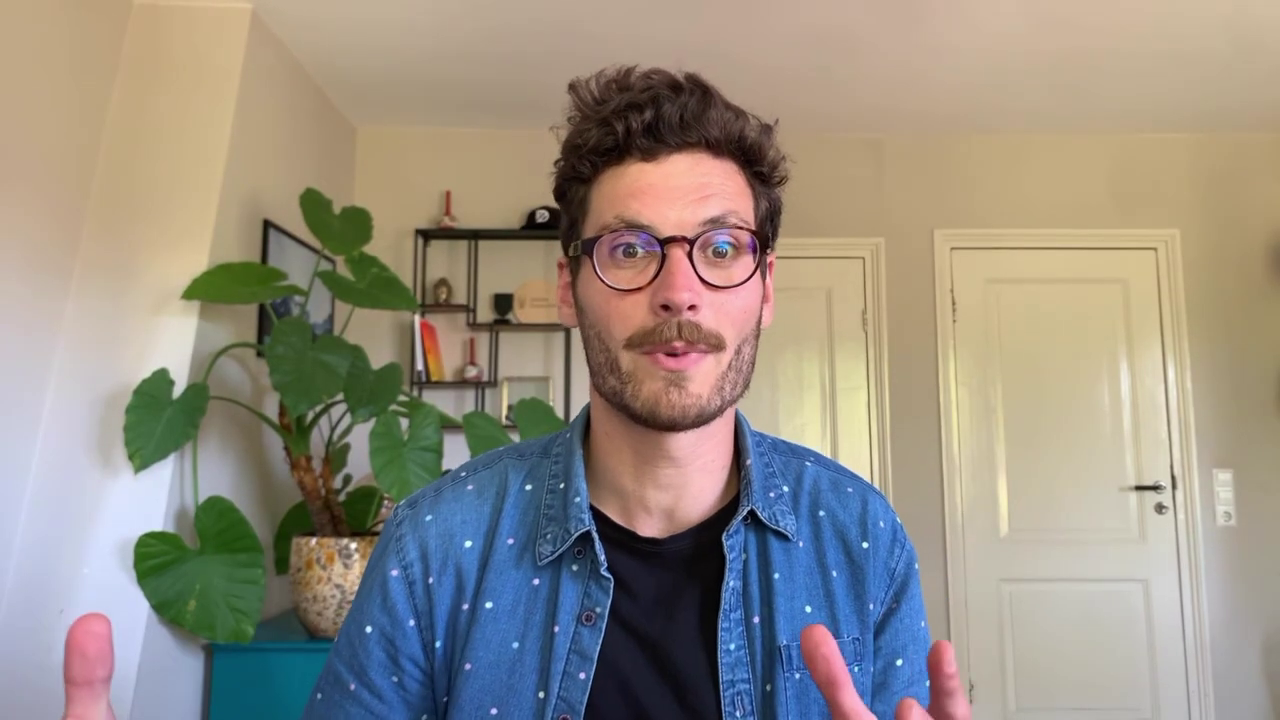